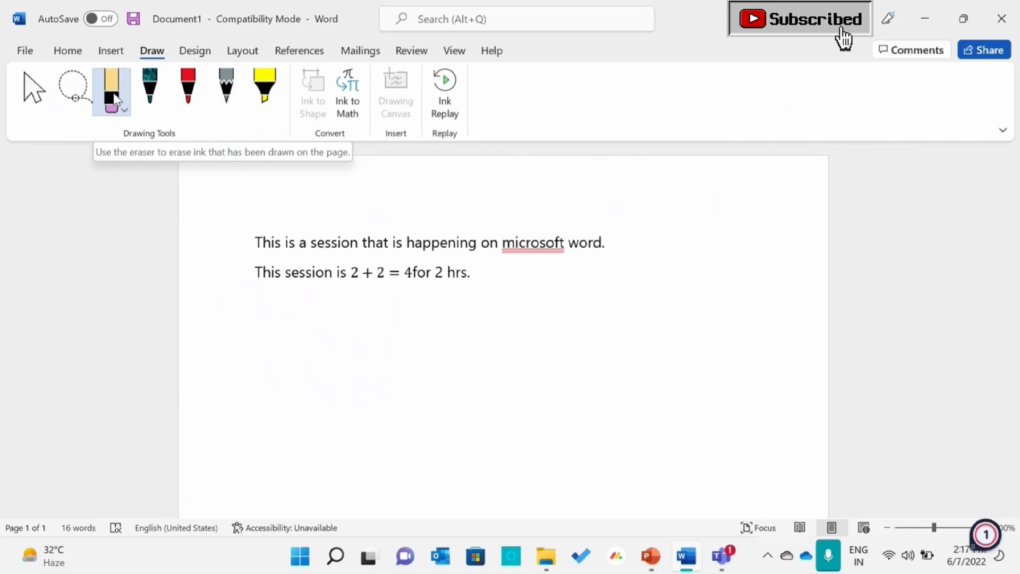
- Choose the first drawing pen and set its ink colour to the Galaxy effect
click(149, 102)
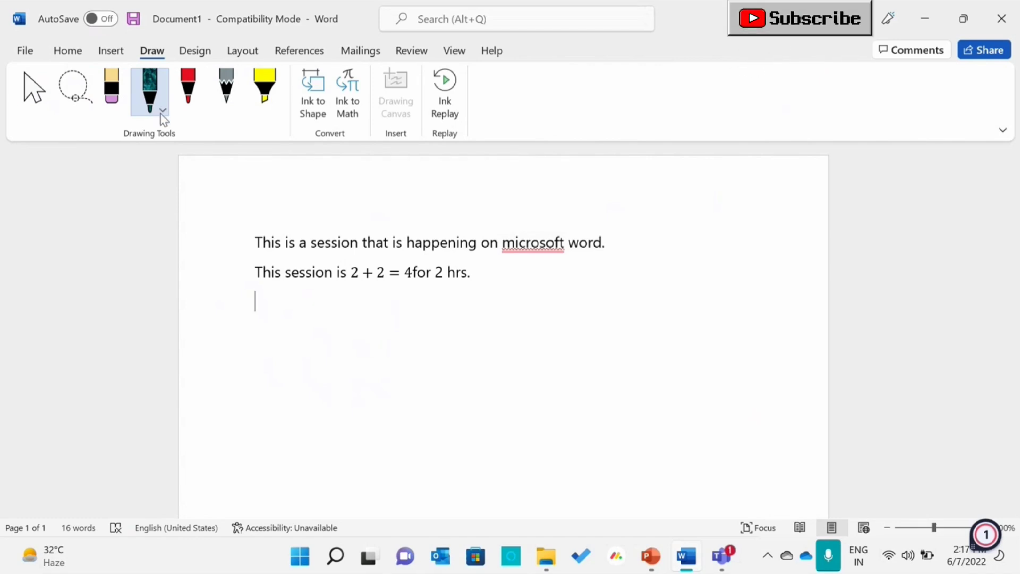
click(161, 114)
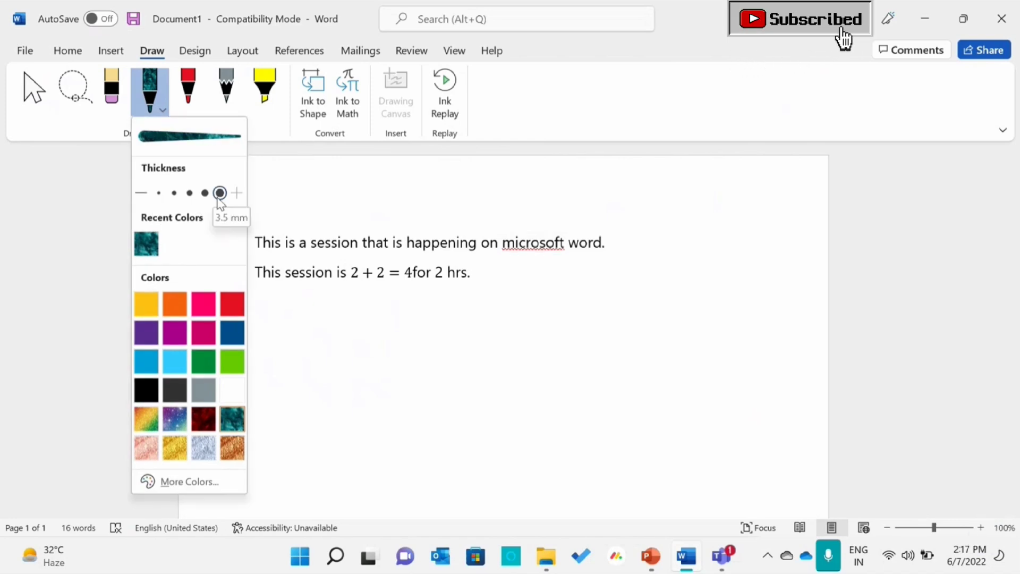
click(203, 431)
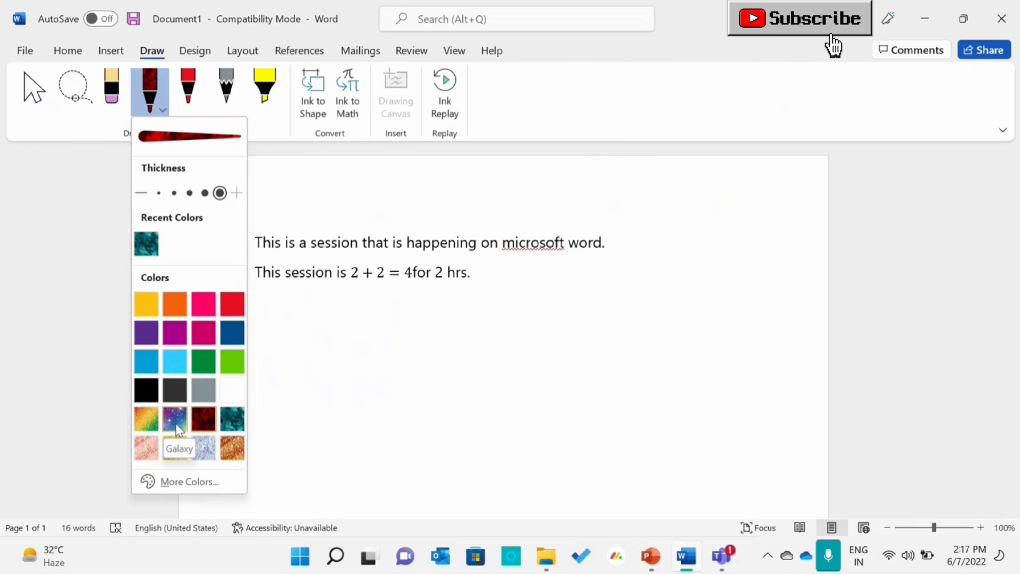
click(176, 425)
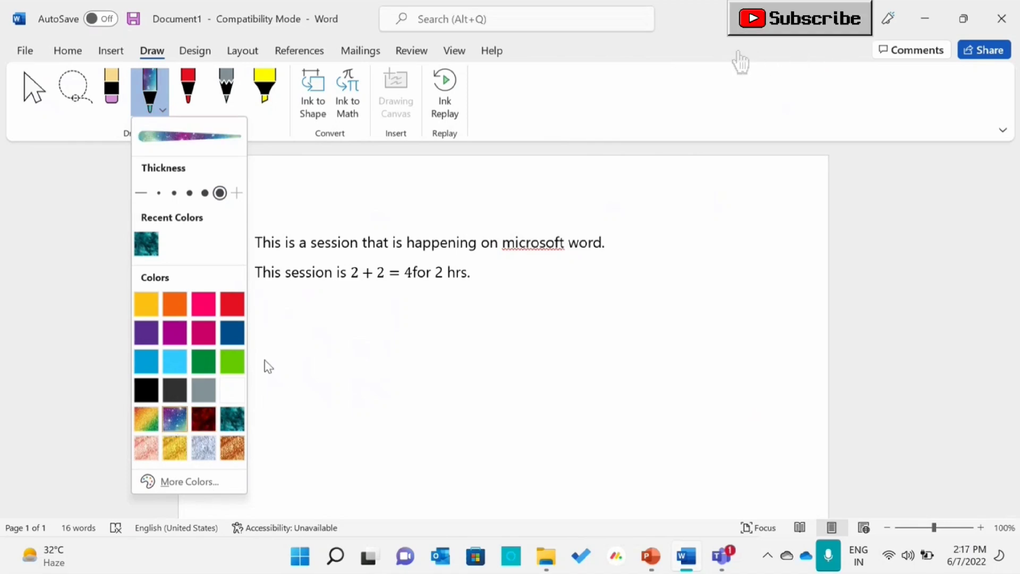
- Draw a thick horizontal line and a freehand triangle in Galaxy ink below the two lines of text
click(292, 361)
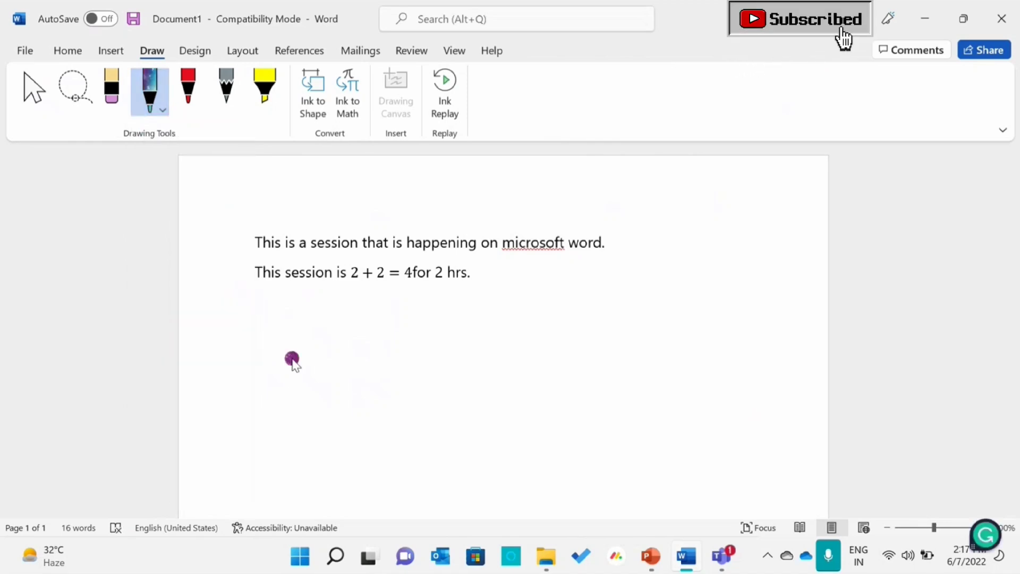
drag(292, 361, 544, 353)
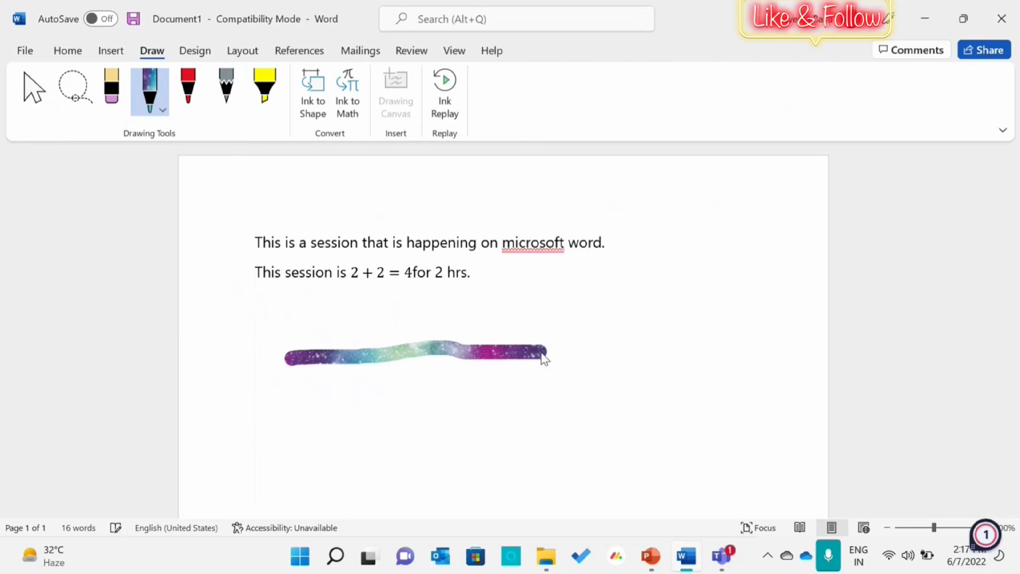
mouse_move(631, 303)
mouse_down()
mouse_move(605, 374)
mouse_move(639, 416)
mouse_move(682, 376)
mouse_move(633, 317)
mouse_up()
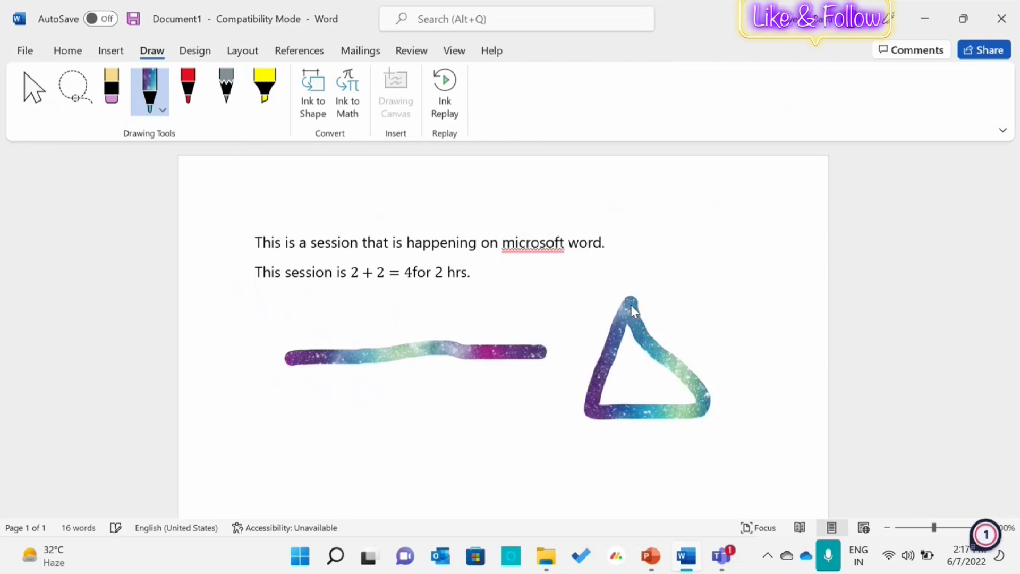
- Review the thickness and colour options of the red pen, the pencil and the yellow highlighter, undoing any stray highlighter mark
click(183, 89)
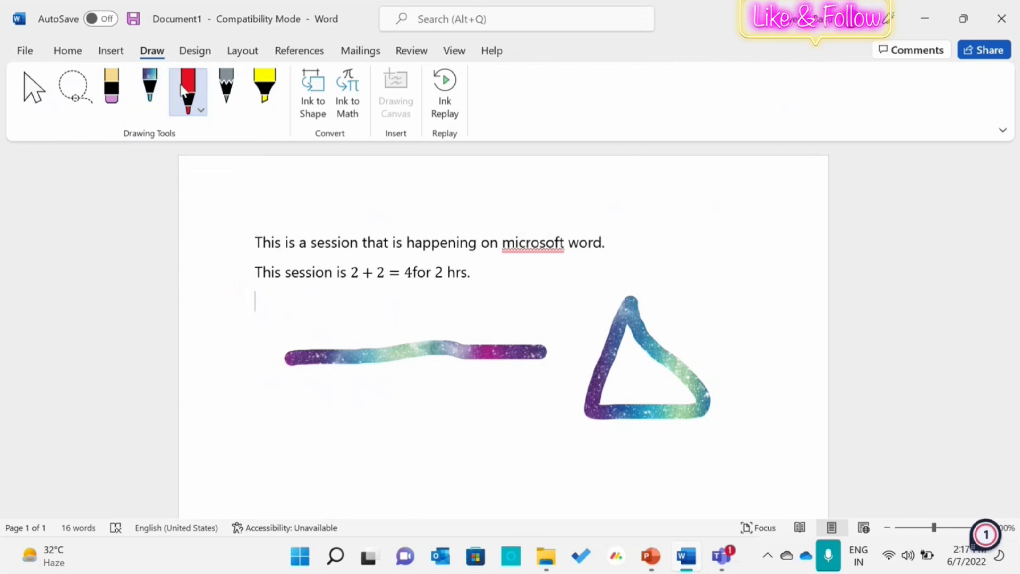
click(206, 112)
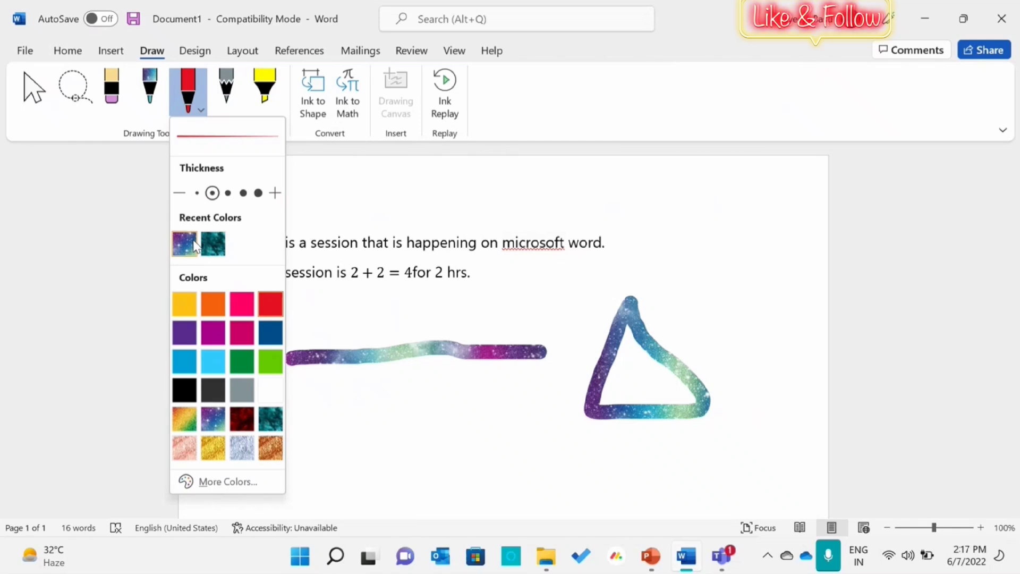
click(227, 93)
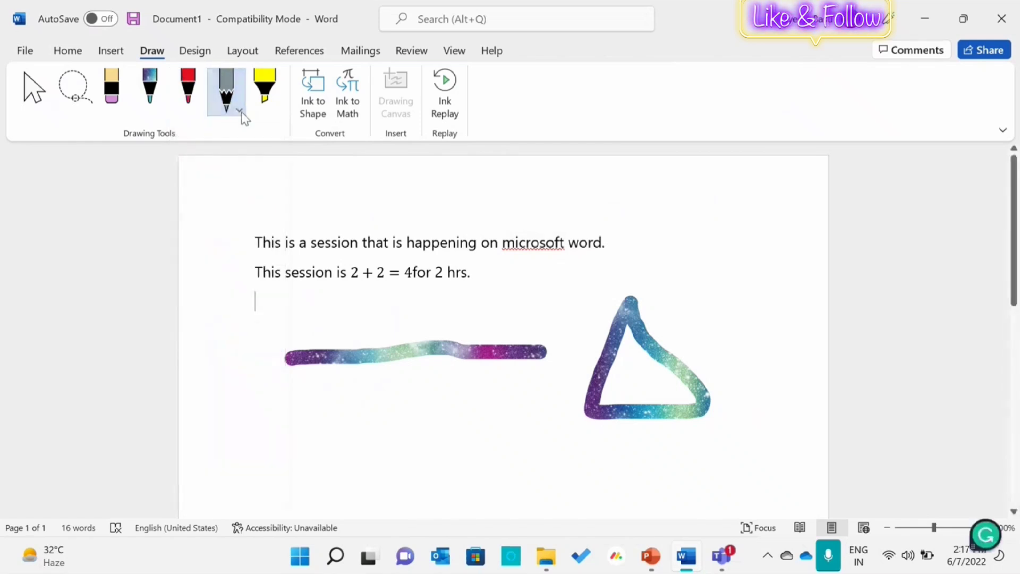
click(240, 109)
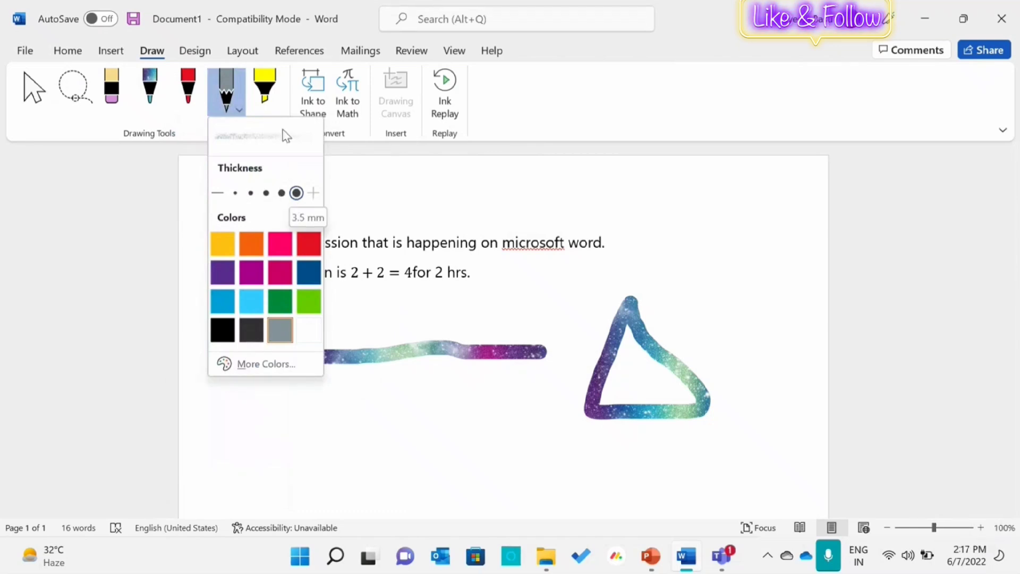
click(274, 99)
click(276, 105)
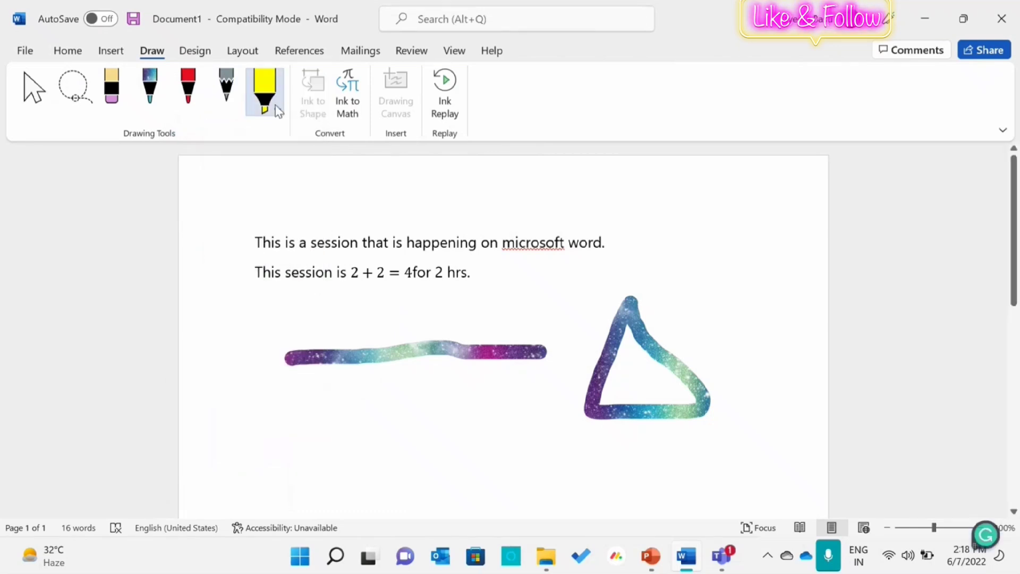
click(276, 109)
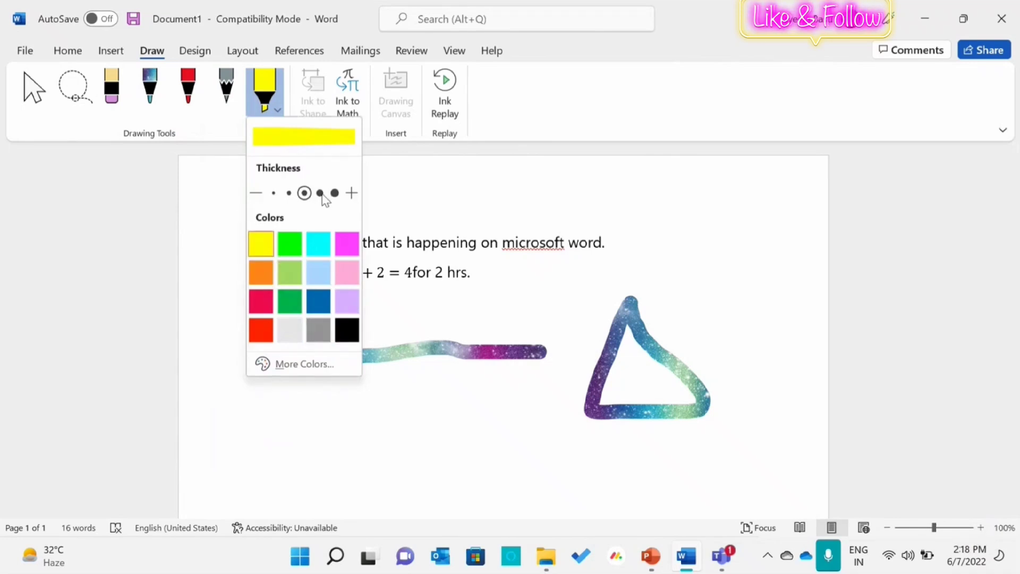
click(527, 202)
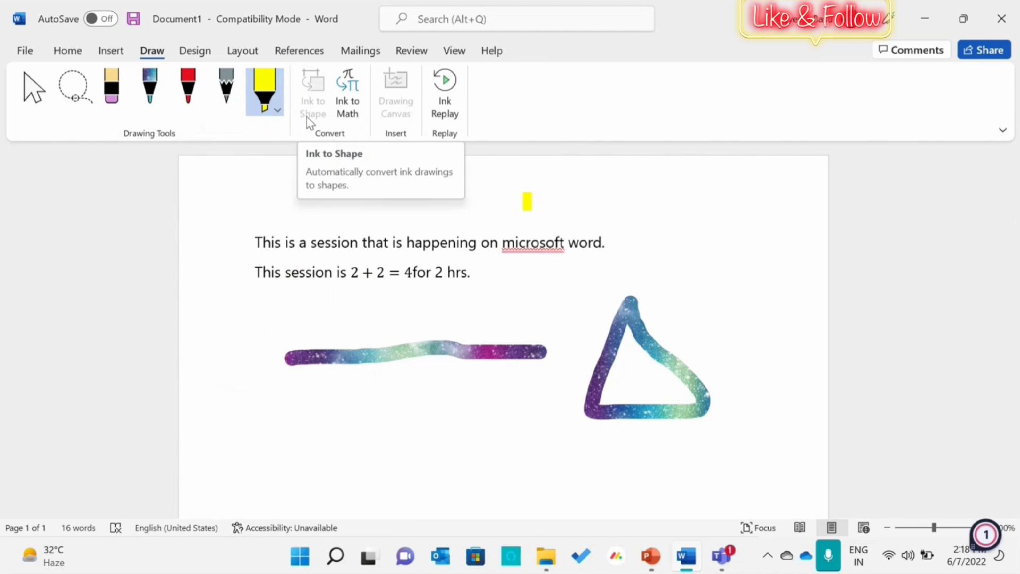
key(ctrl+z)
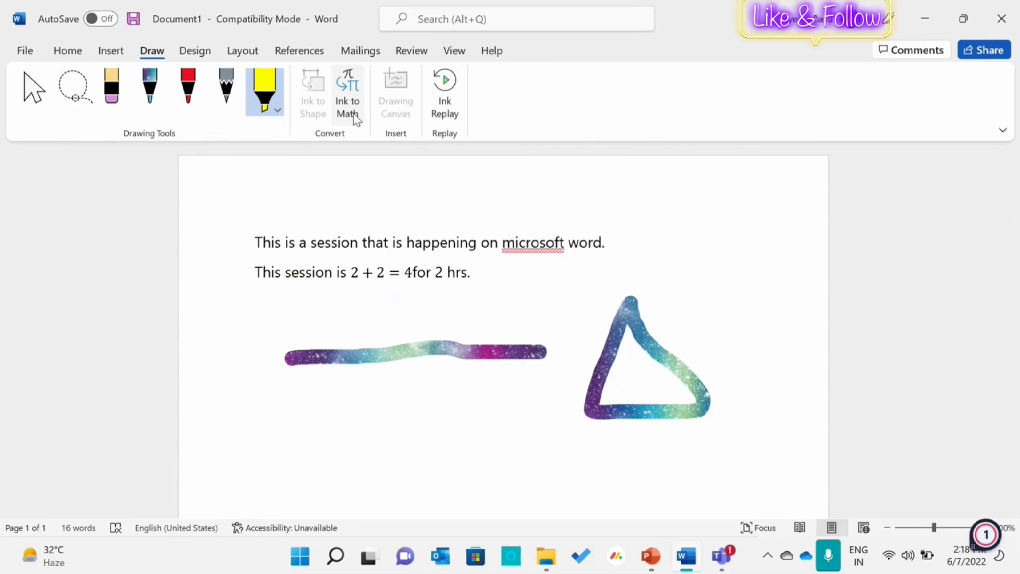
- Handwrite the equation 2 + 2 = 4 with Ink to Math and insert it at the start of the first sentence
click(355, 119)
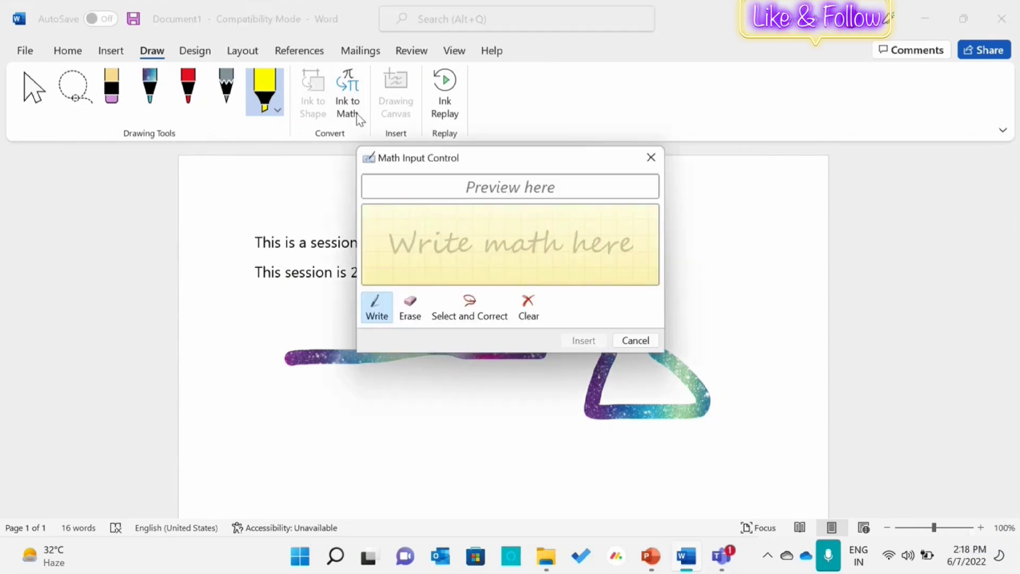
mouse_move(394, 218)
mouse_down()
mouse_move(420, 231)
mouse_move(421, 251)
mouse_move(483, 223)
mouse_move(472, 244)
mouse_move(435, 254)
mouse_up()
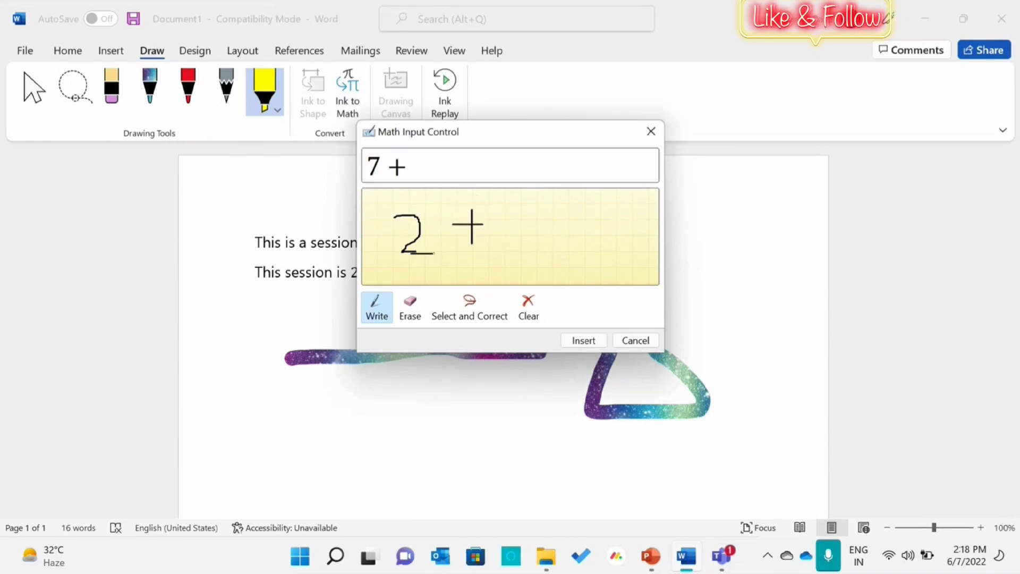
mouse_move(510, 205)
mouse_down()
mouse_move(541, 211)
mouse_move(556, 253)
mouse_up()
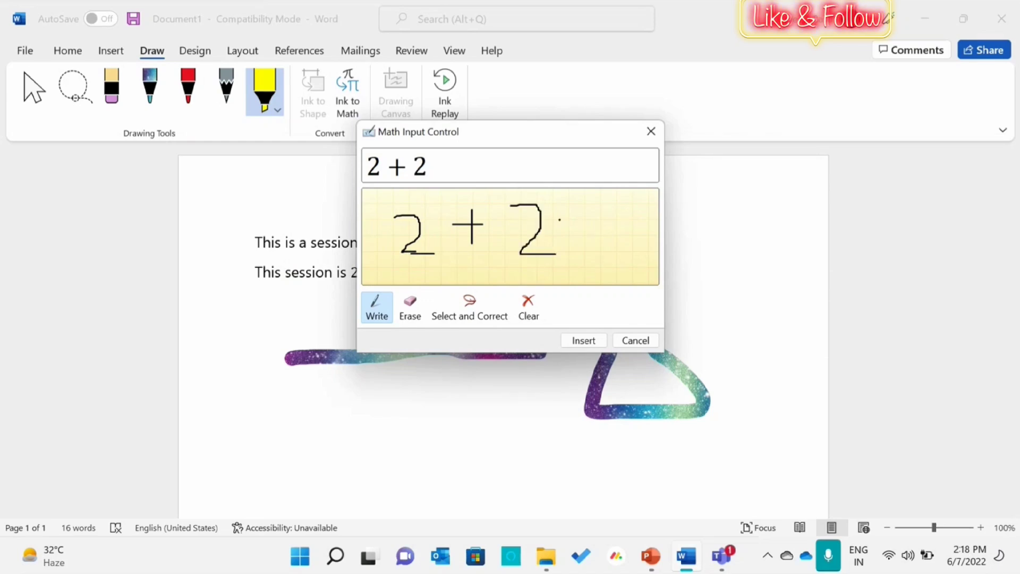
mouse_move(559, 219)
mouse_down()
mouse_move(580, 219)
mouse_move(595, 238)
mouse_move(632, 239)
mouse_up()
drag(631, 228, 639, 266)
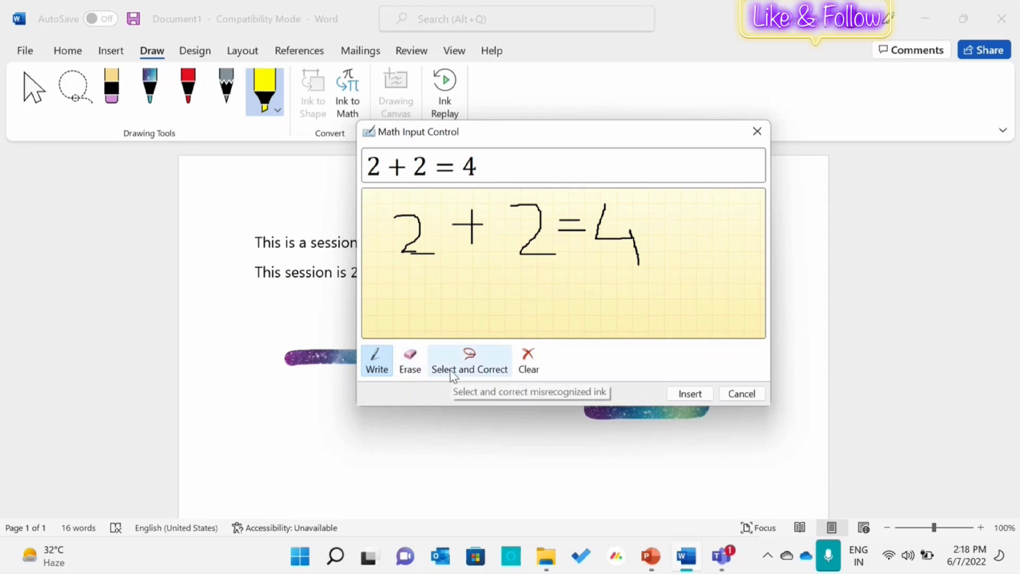
click(689, 394)
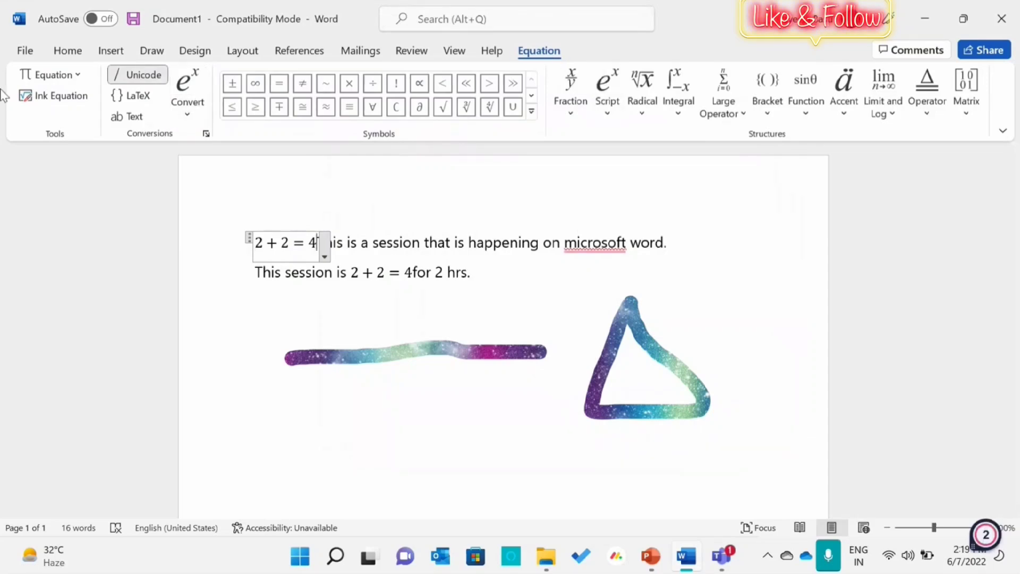
- Examine the equation tools for the inserted formula, including the Professional and Linear conversion options
click(60, 76)
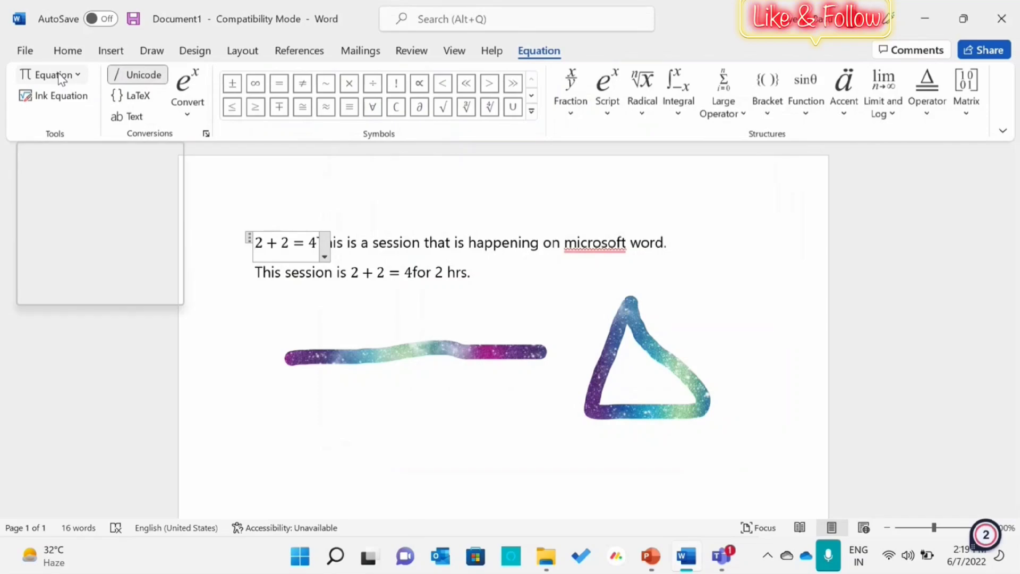
click(60, 76)
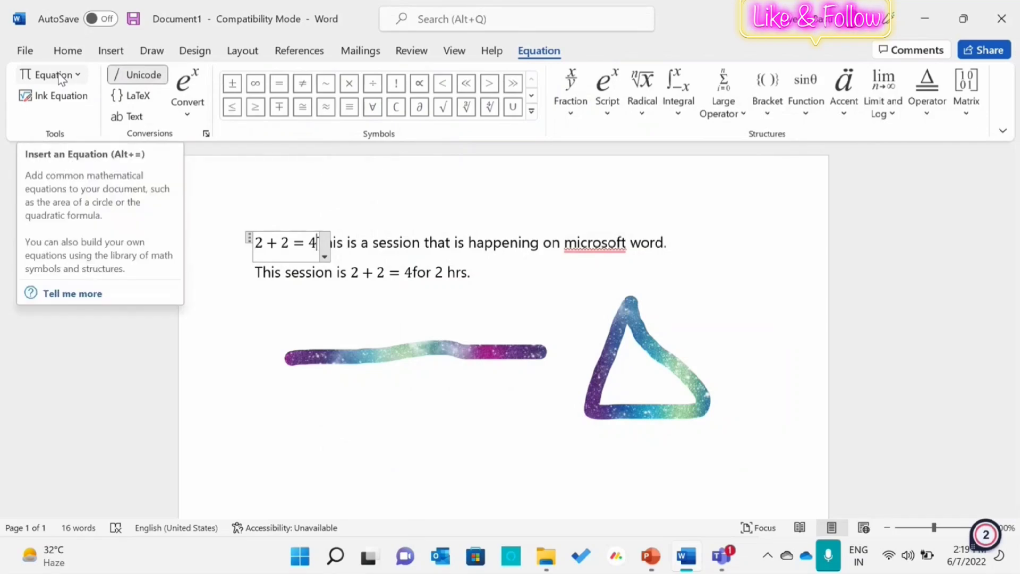
click(194, 121)
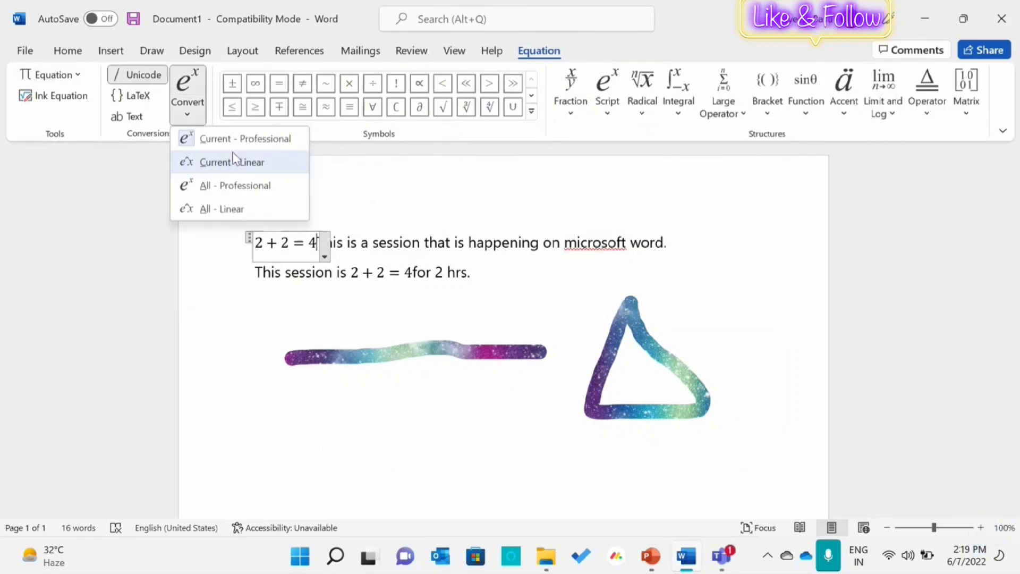
click(147, 134)
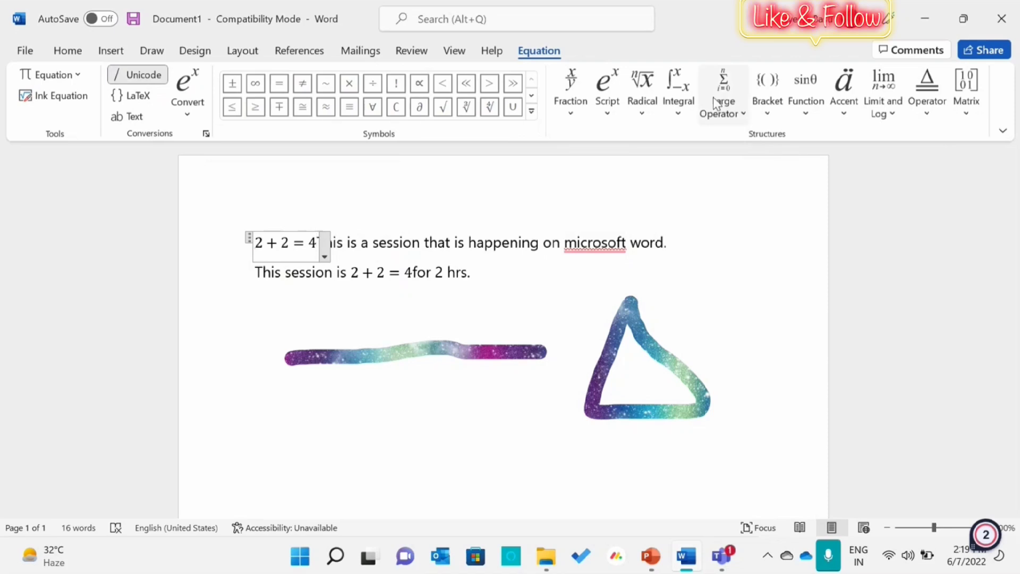
click(160, 59)
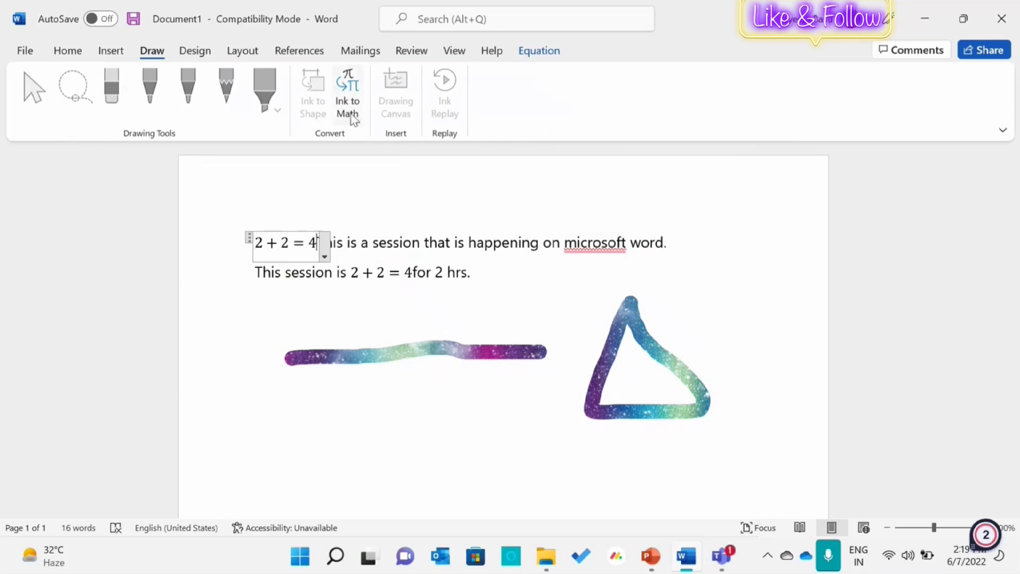
- Delete the 2 + 2 = 4 equation from the start of the first sentence
click(323, 258)
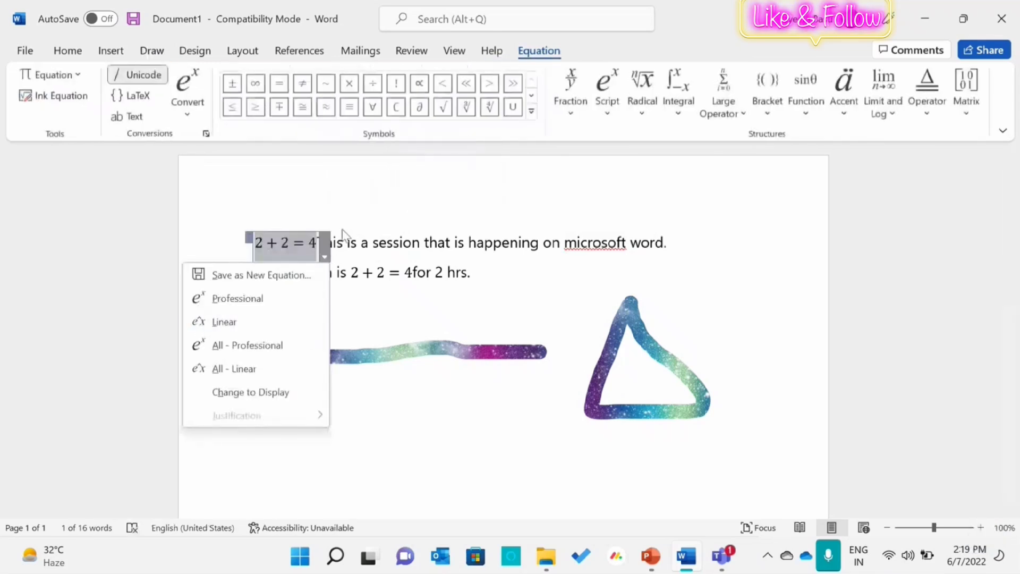
key(Escape)
key(Delete)
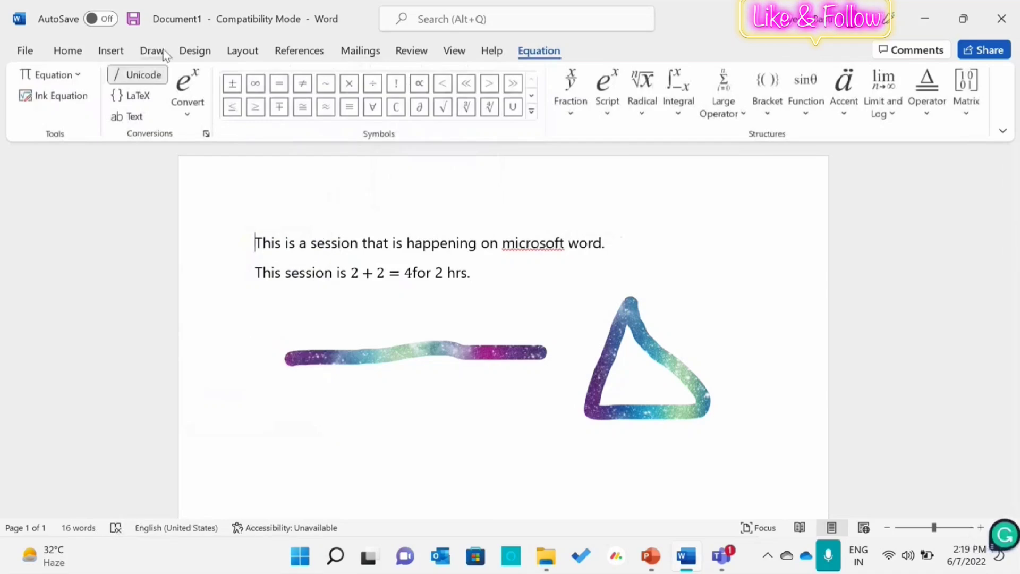
- Replay the ink strokes drawn on the page
click(154, 51)
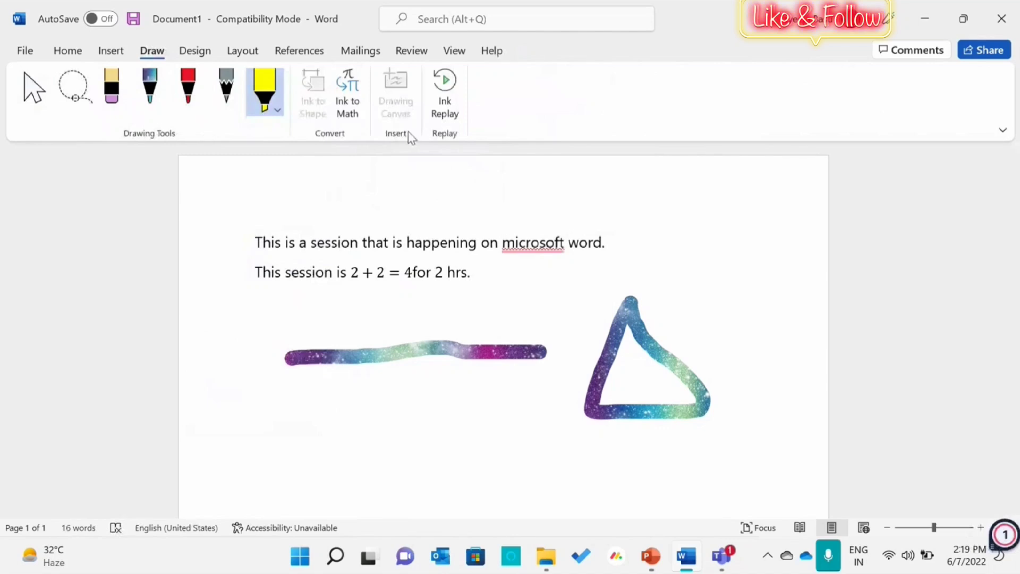
click(446, 92)
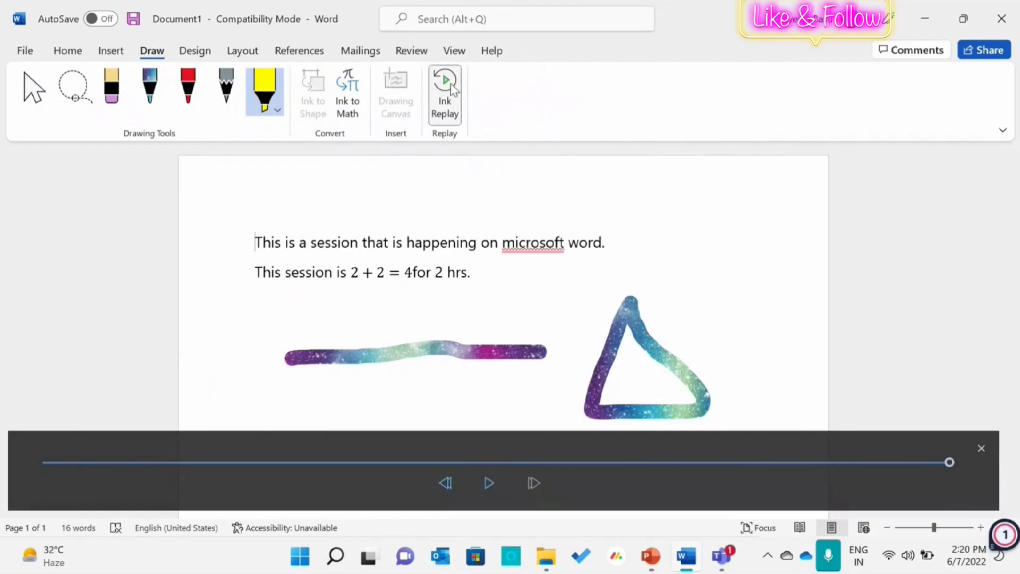
- Erase the ink line, its leftover dot and the triangle from below the text
click(111, 98)
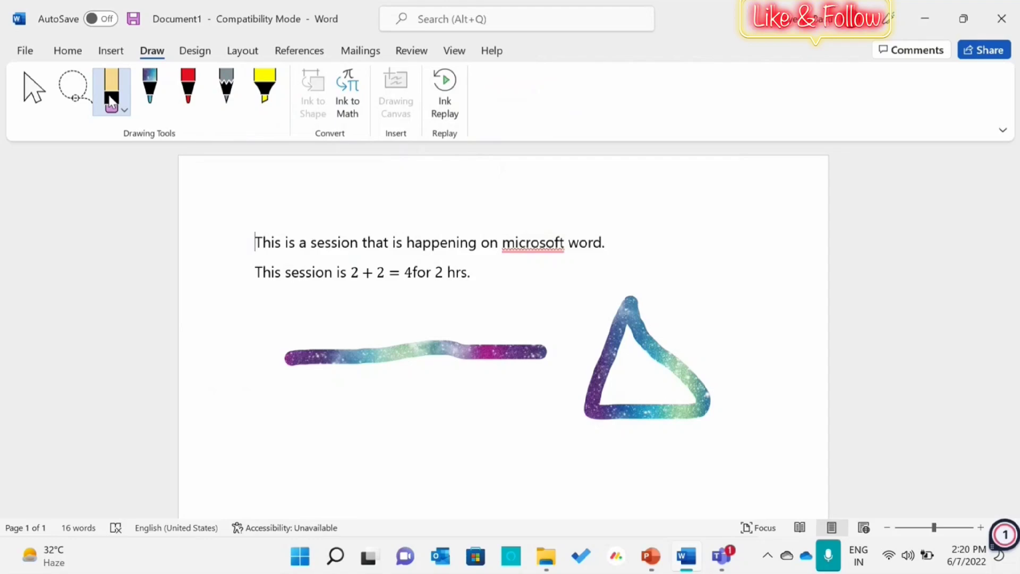
click(308, 360)
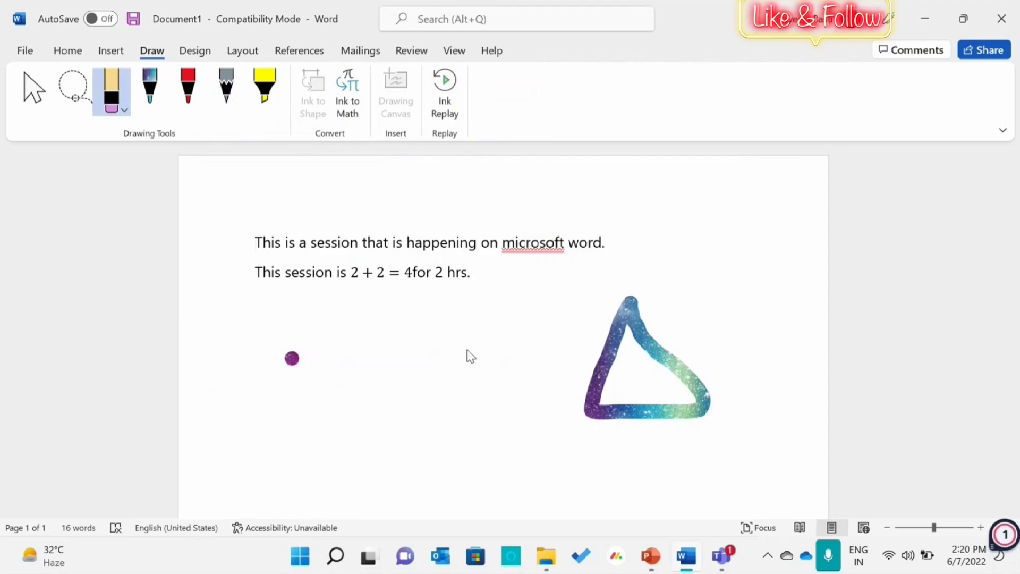
click(591, 330)
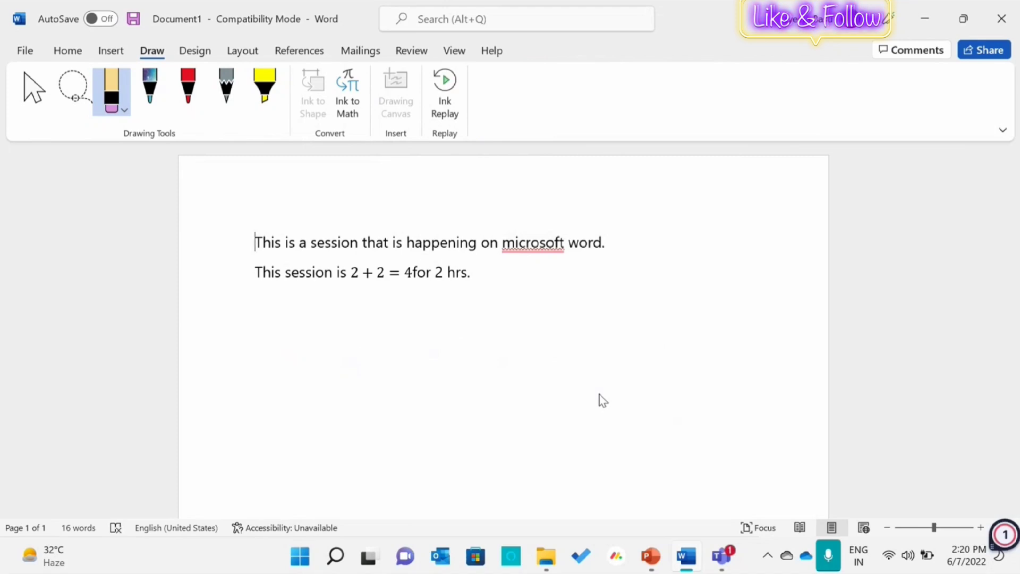
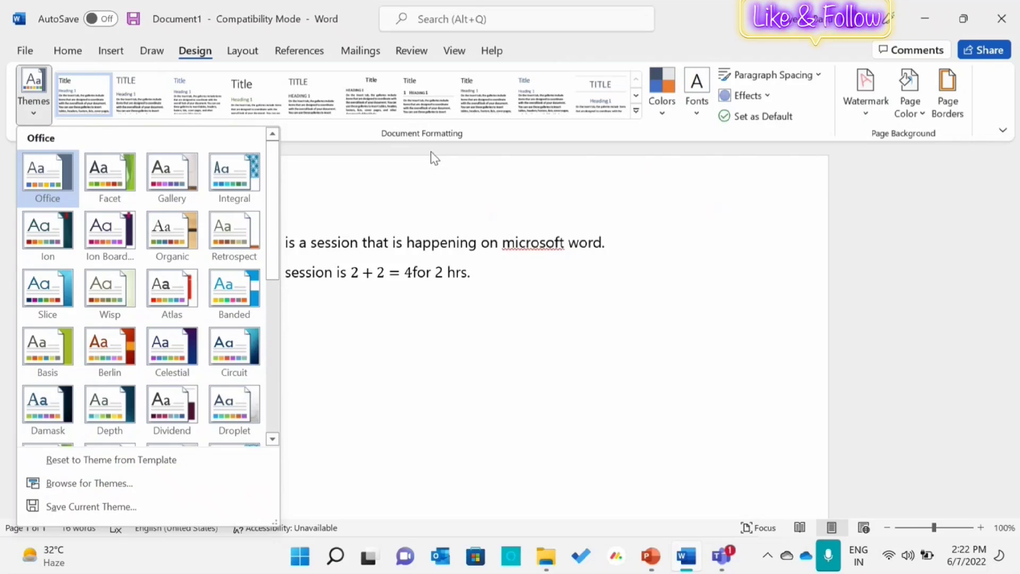
- Leave the theme gallery and browse further through the document formatting style sets
click(643, 98)
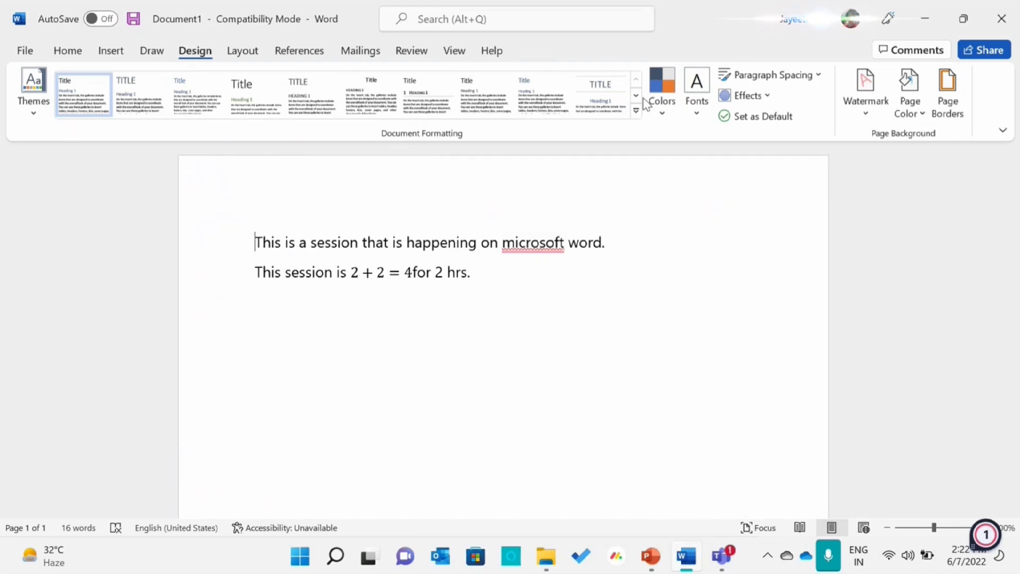
click(633, 102)
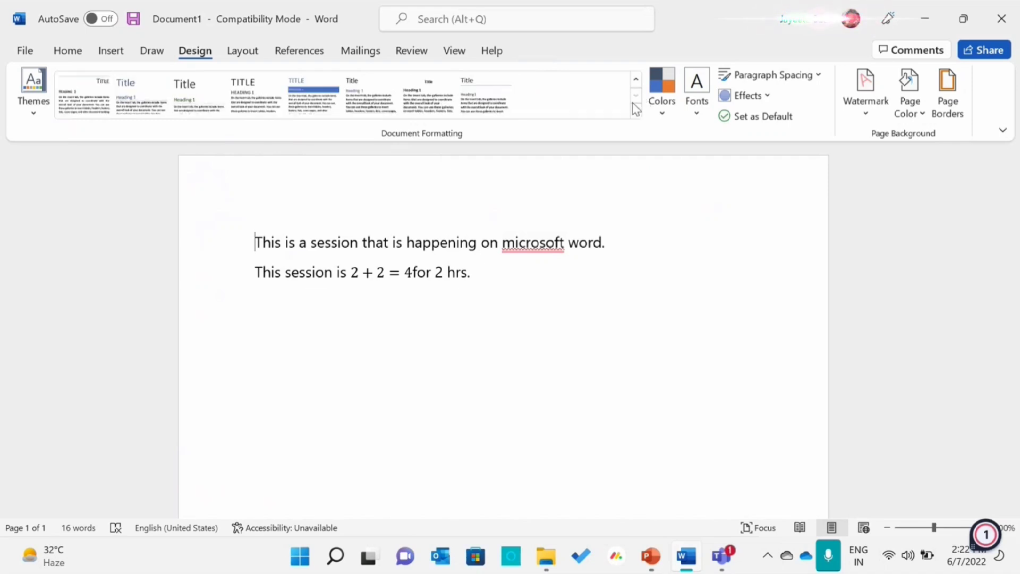
- Look through the available theme color palettes and theme font sets for the document
click(665, 118)
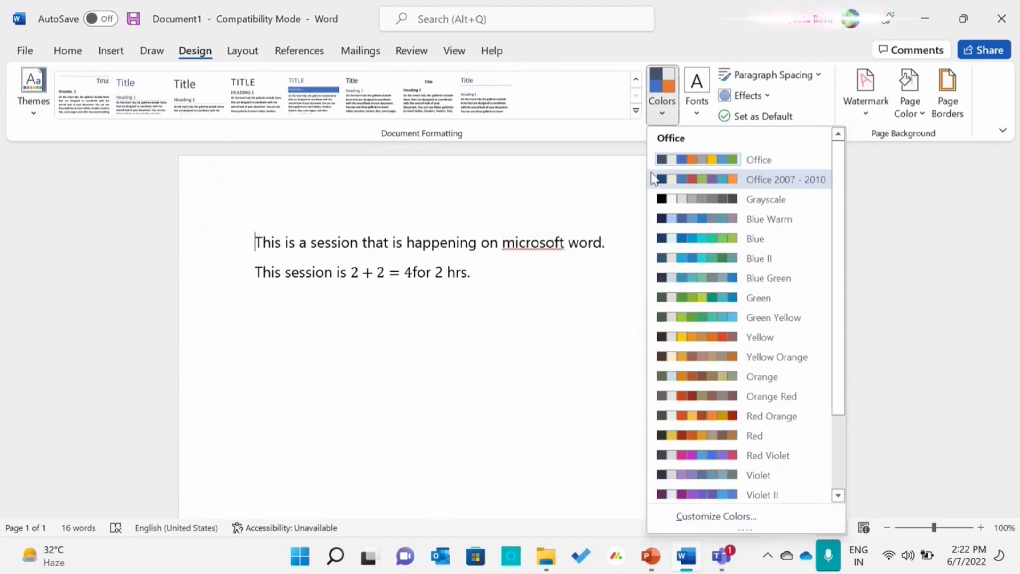
click(699, 106)
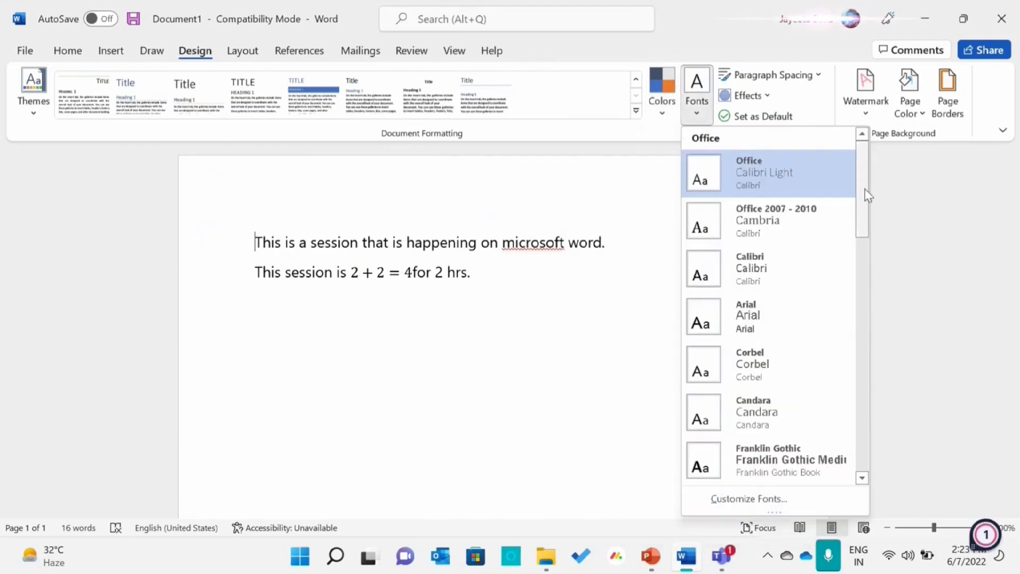
click(863, 253)
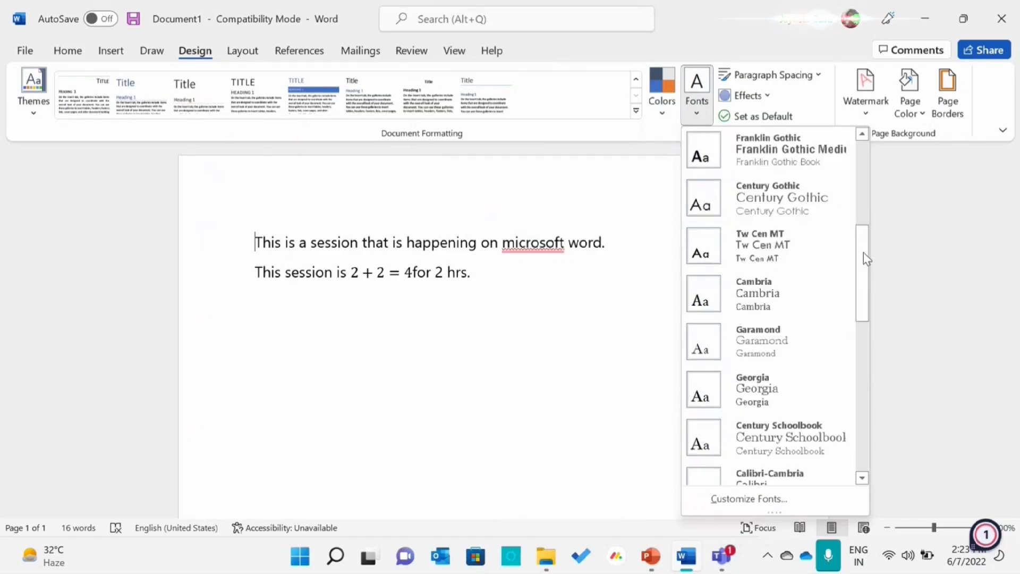
- Examine the built-in paragraph spacing options and the theme effects gallery without applying any of them
click(809, 78)
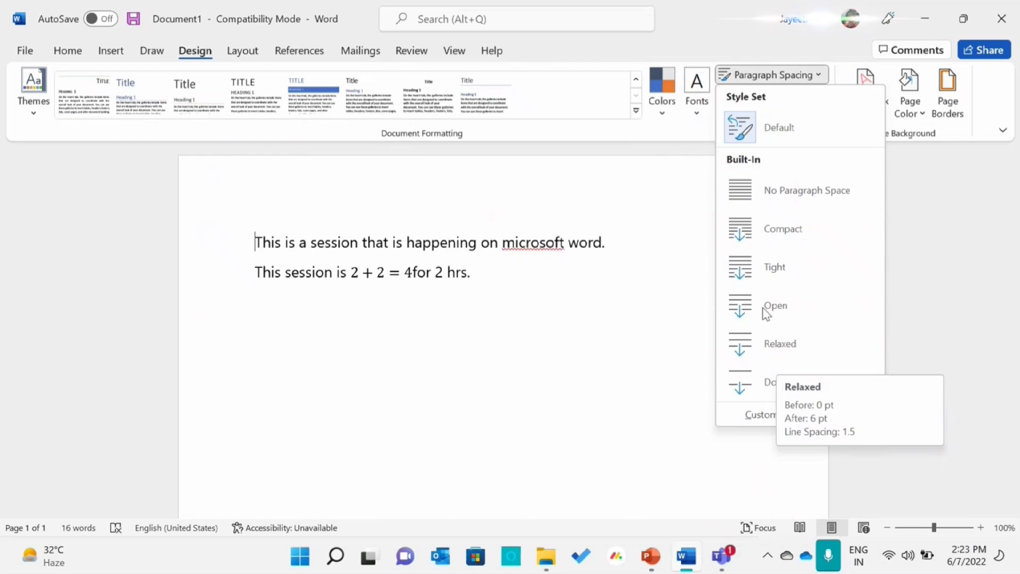
click(936, 171)
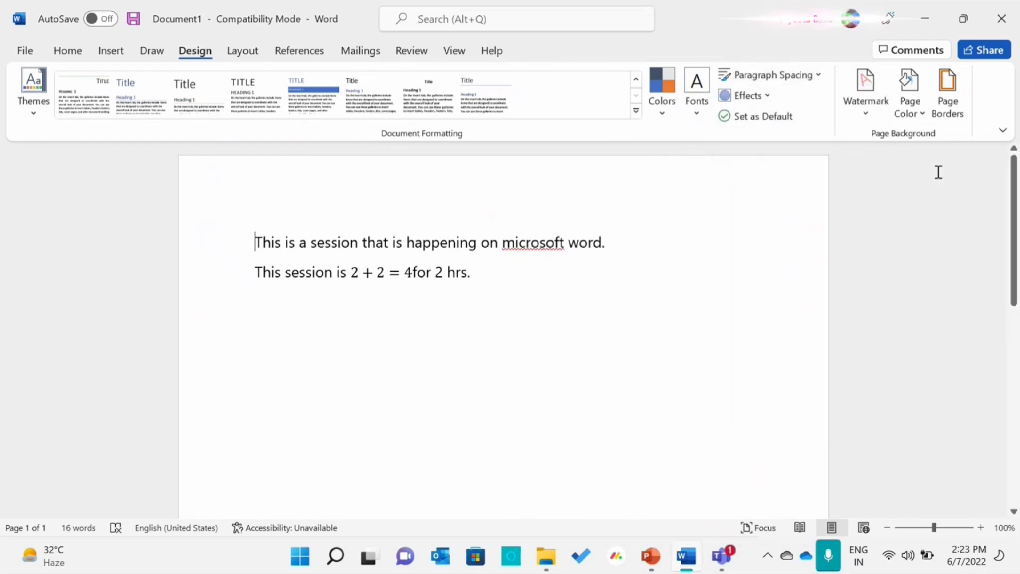
click(764, 101)
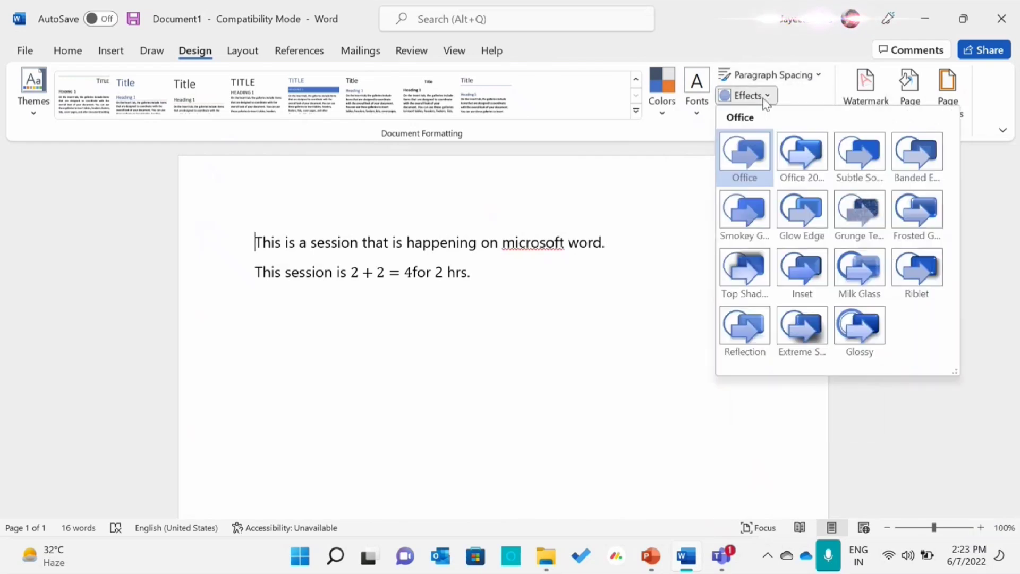
click(687, 186)
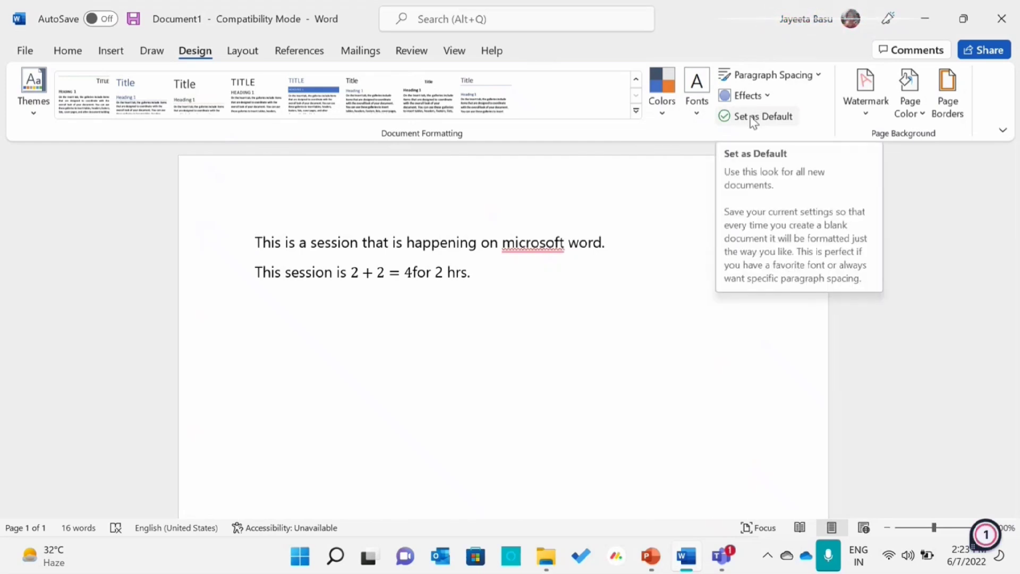
- Look over the preset watermarks and the page color choices for the document background
click(863, 119)
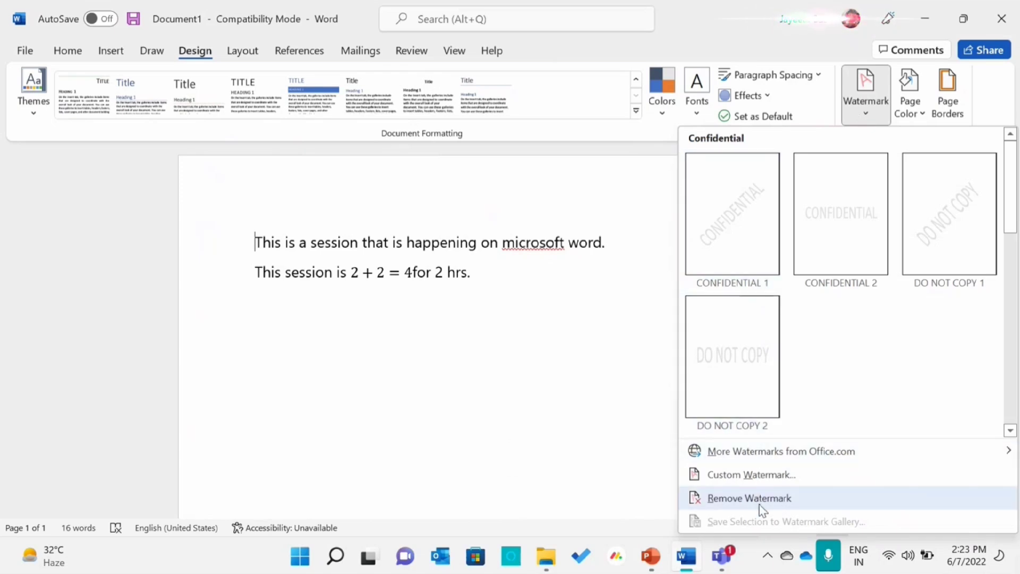
click(523, 391)
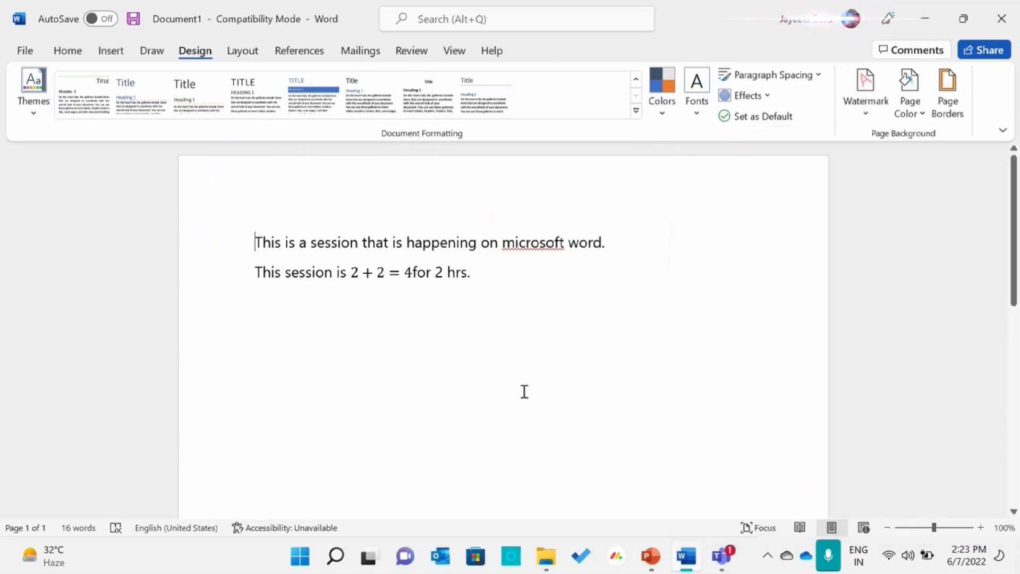
click(922, 115)
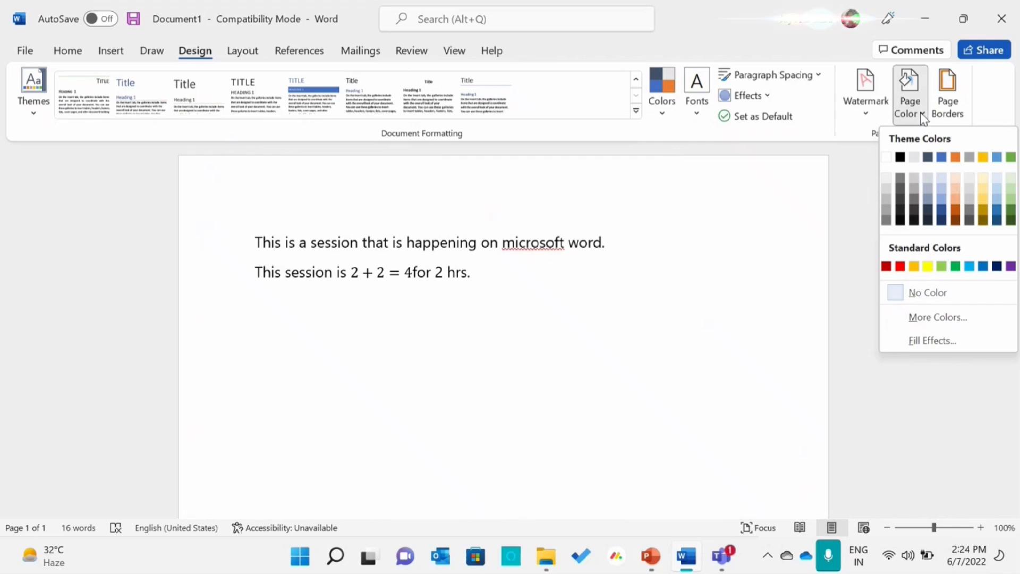
- Examine the page border's color, width and art choices, and accept the dialog with no border selected
click(948, 106)
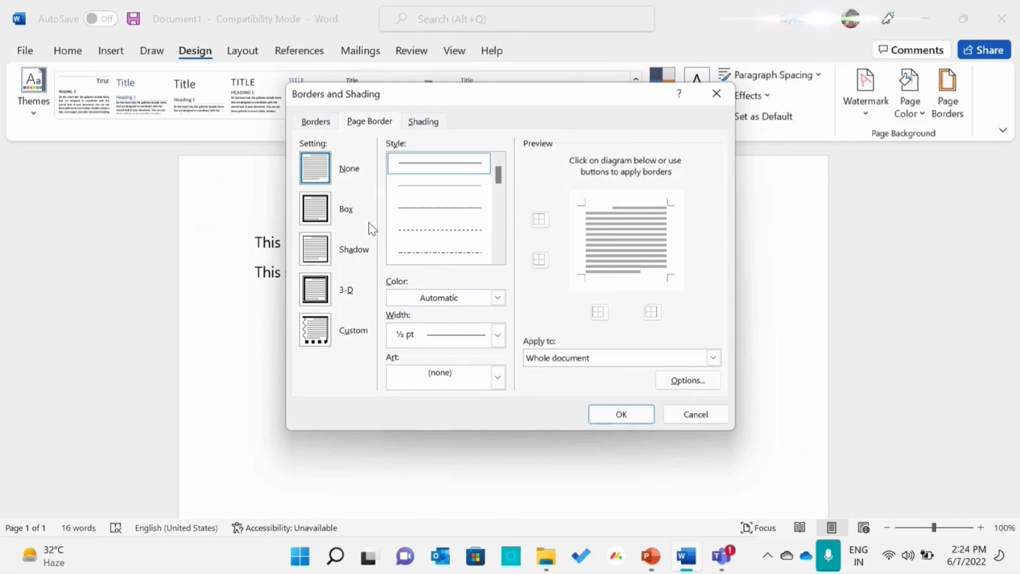
click(497, 297)
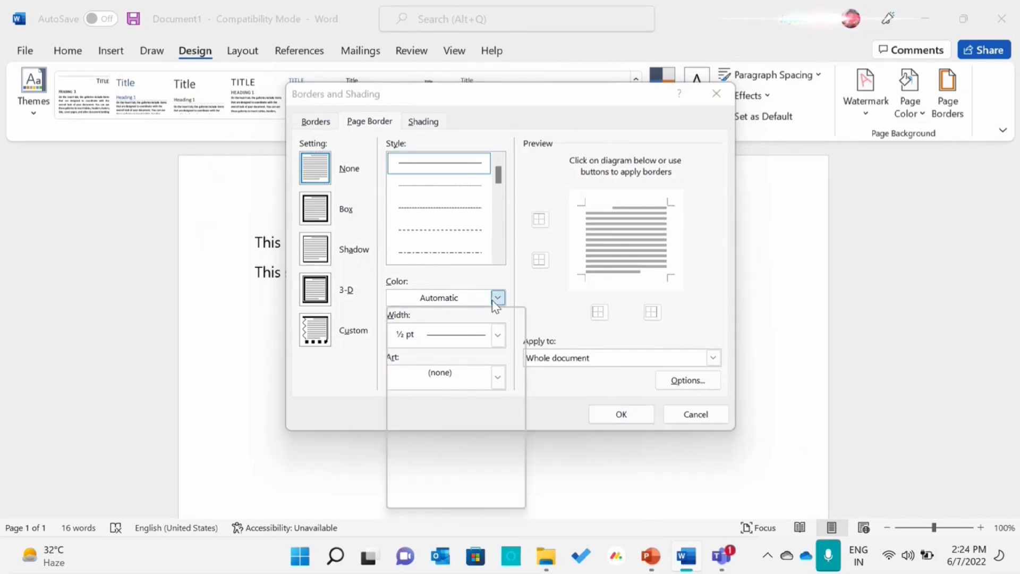
click(497, 298)
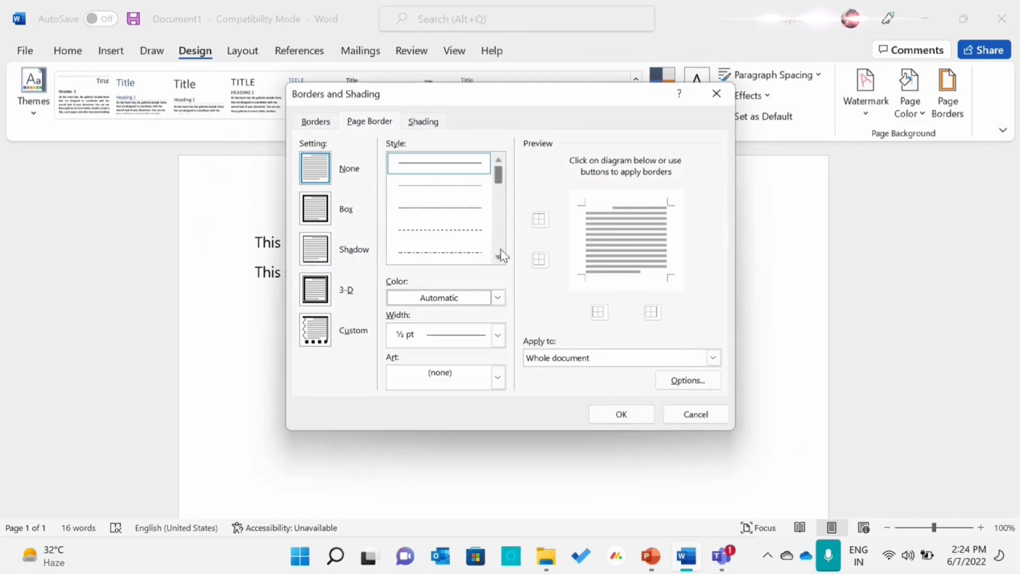
click(498, 335)
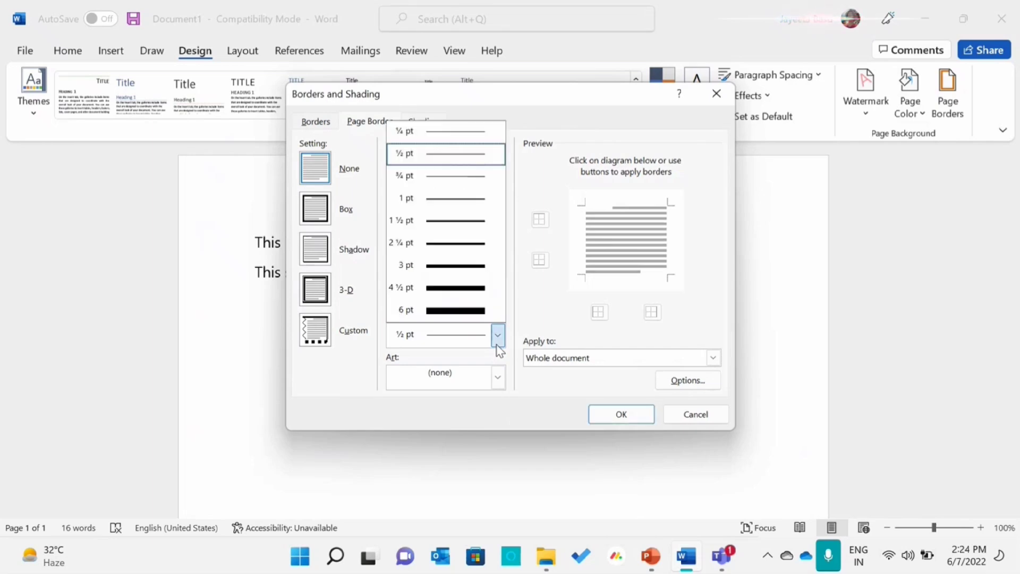
click(498, 342)
click(497, 377)
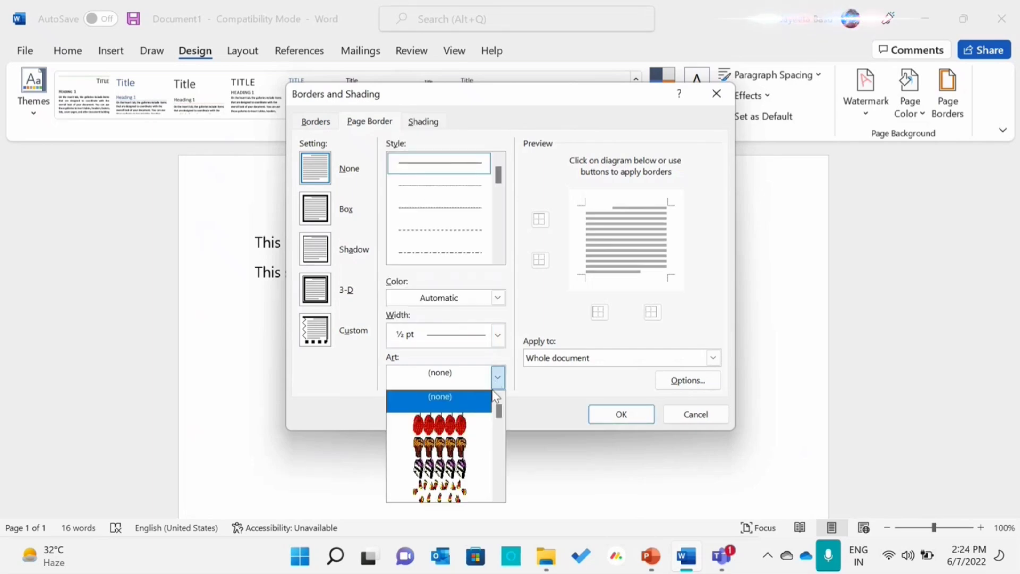
drag(497, 414, 497, 436)
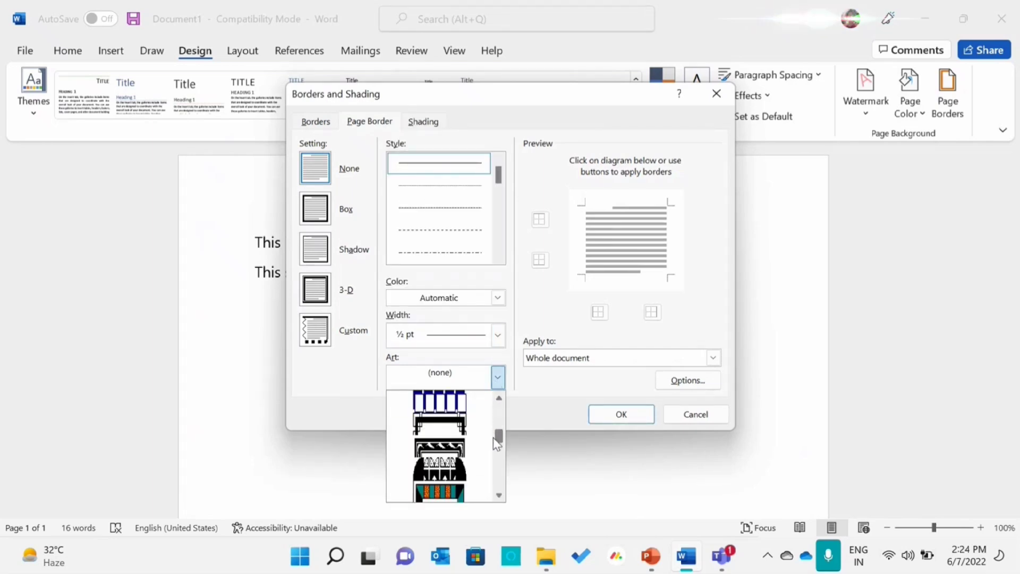
click(554, 397)
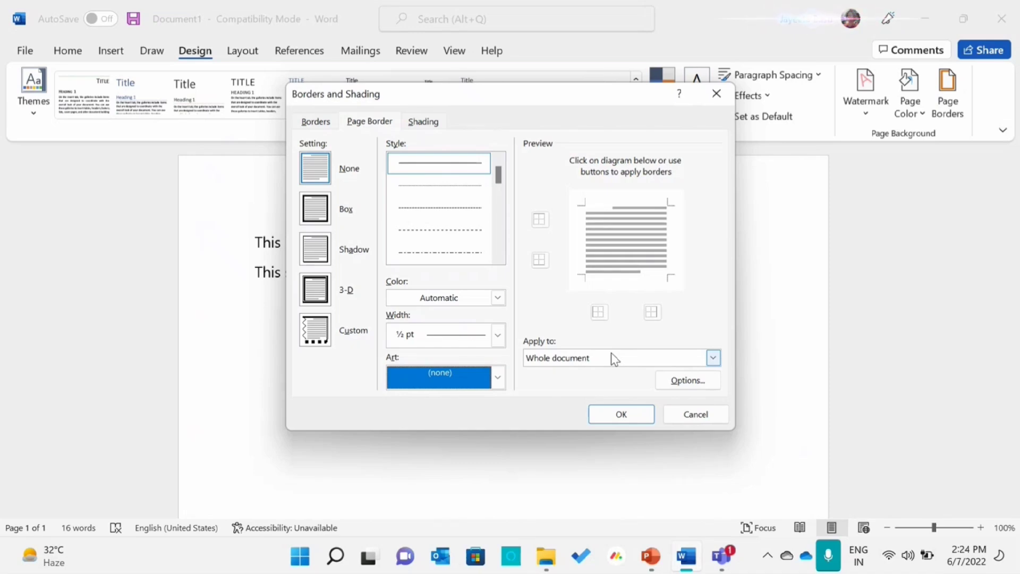
click(613, 410)
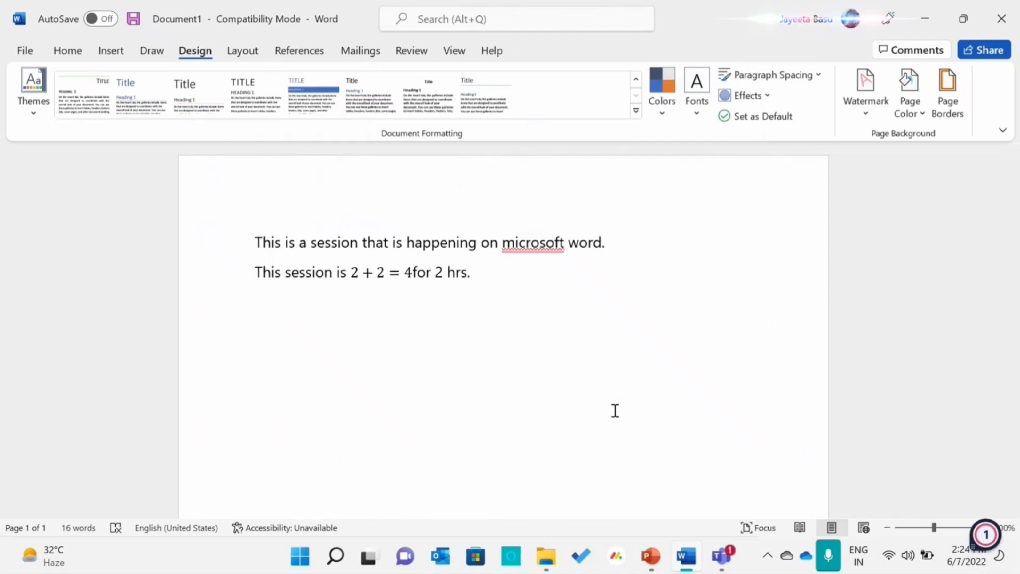
- Switch to PowerPoint, present the Design Ribbon Menu slide, advance to the Layout Ribbon Menu slide and end the show
click(652, 563)
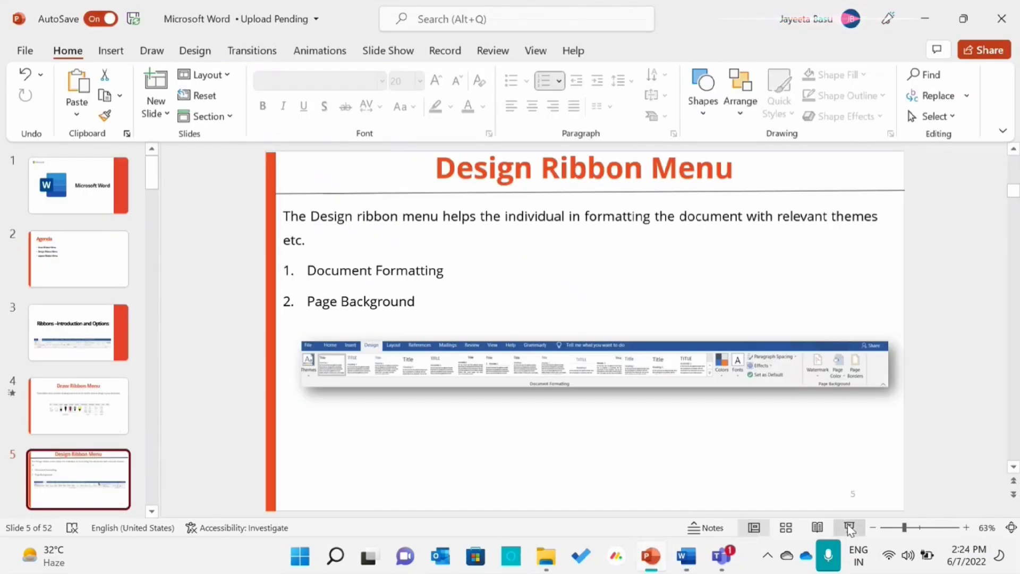
click(850, 527)
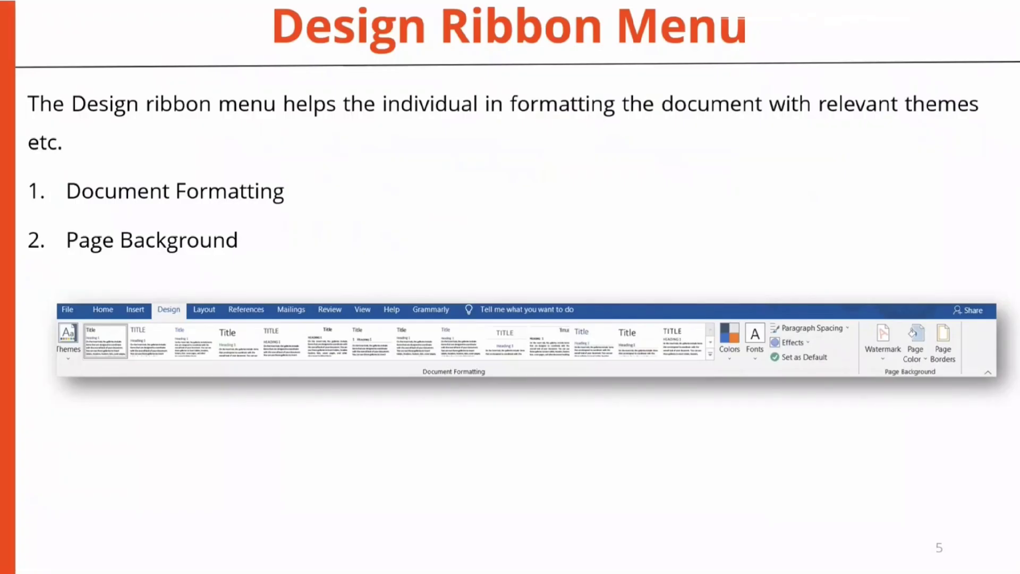
key(Right)
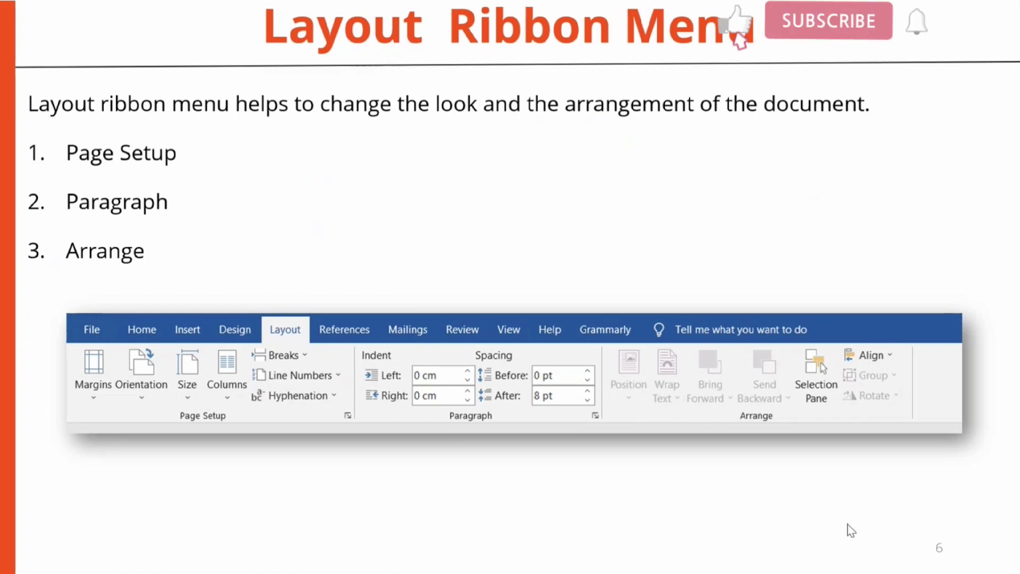
key(Escape)
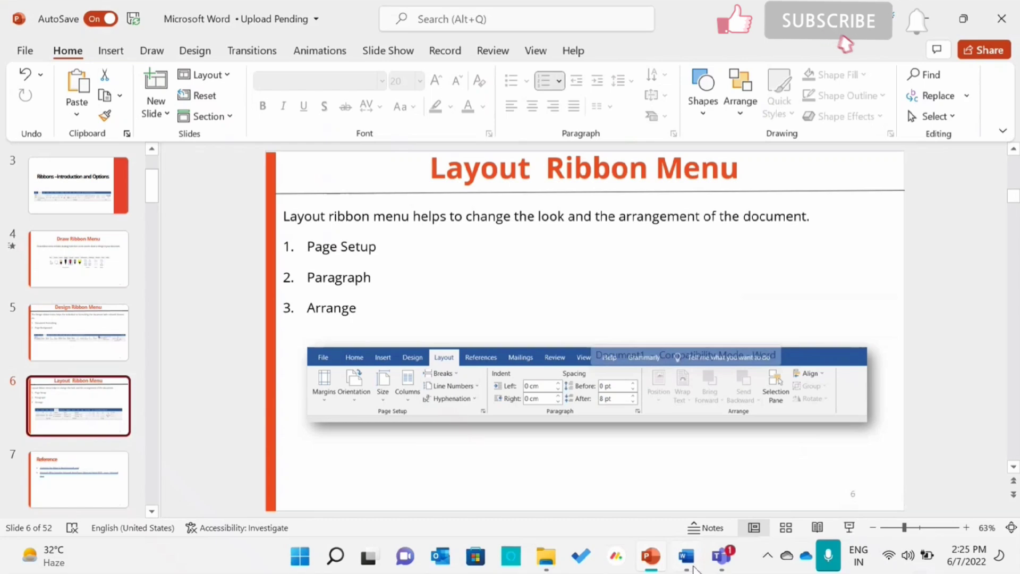
- Return to the Word document and look through the preset page margins, down to Office 2003 Default
click(693, 567)
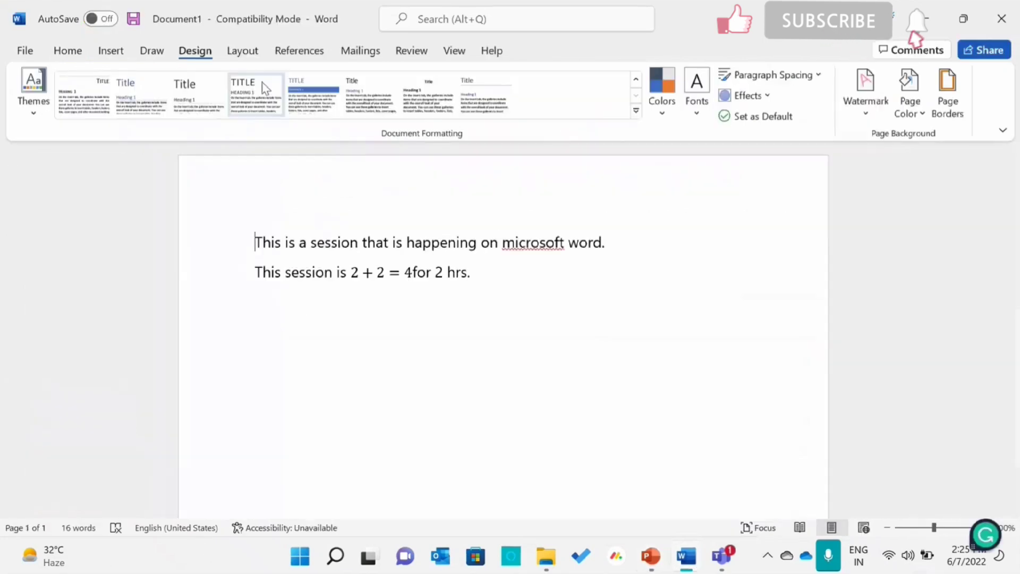
click(245, 53)
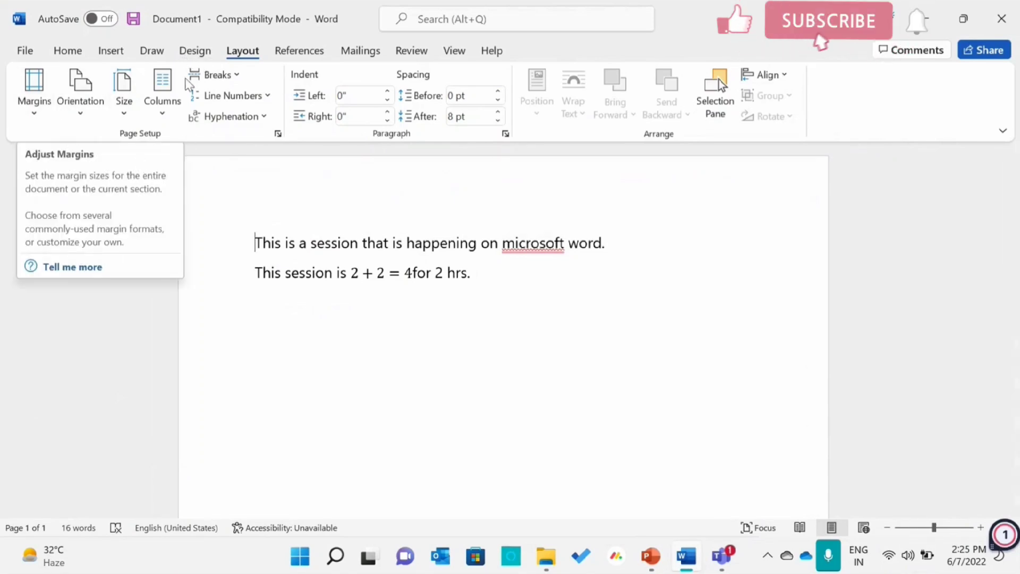
click(35, 116)
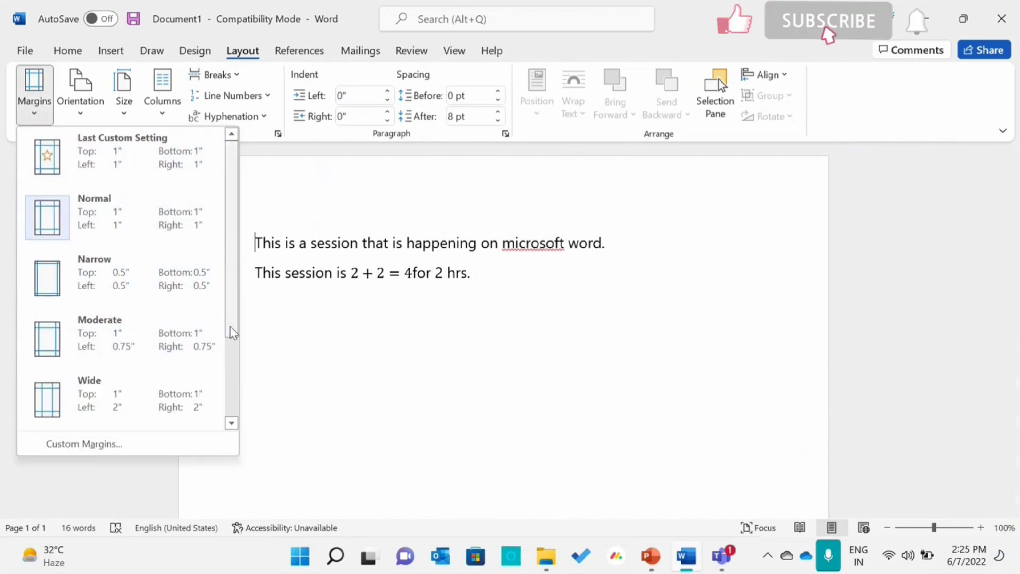
click(232, 423)
click(232, 424)
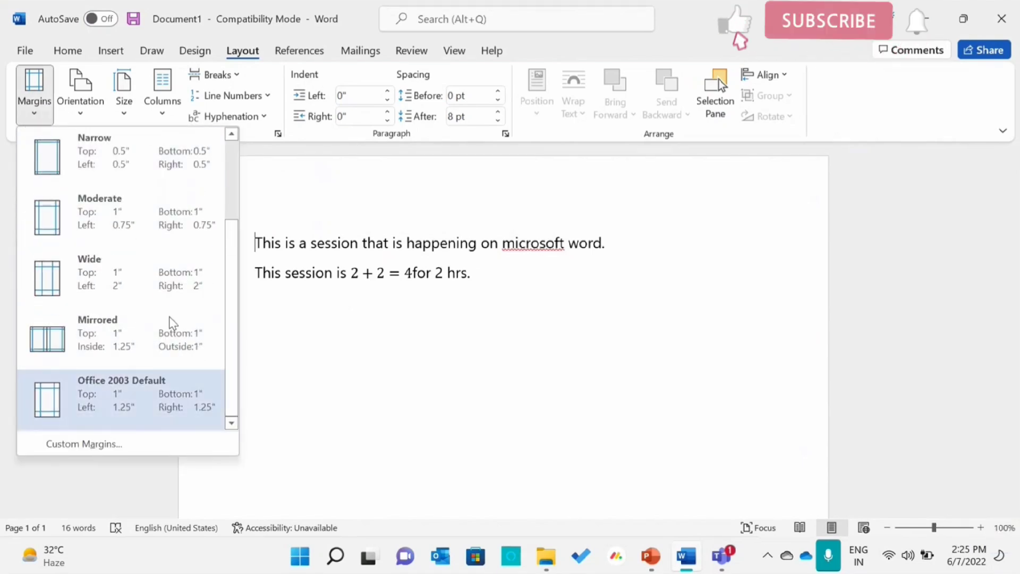
- Review the page orientation, paper size and column options available for the document
click(83, 109)
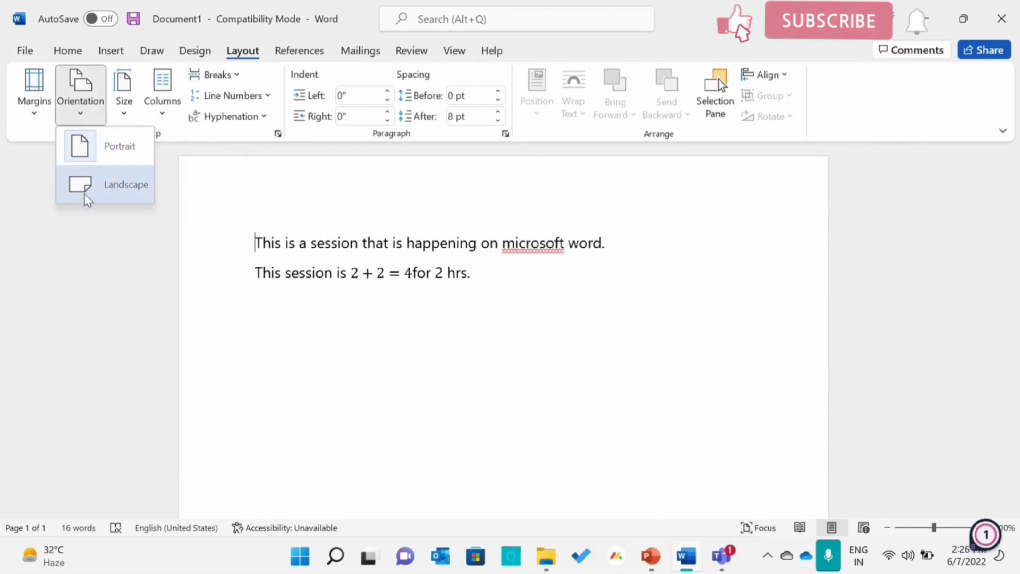
click(133, 114)
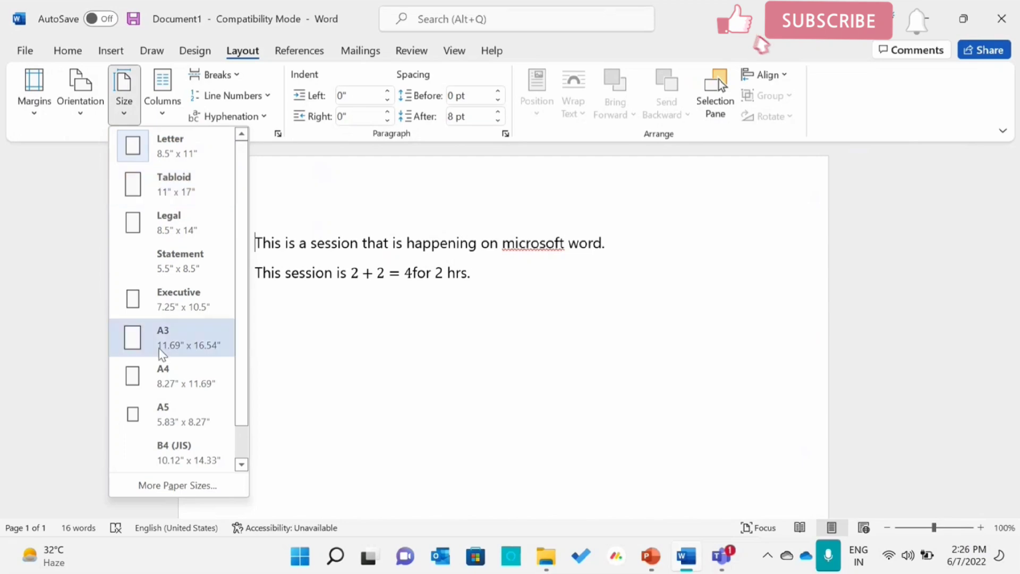
click(164, 114)
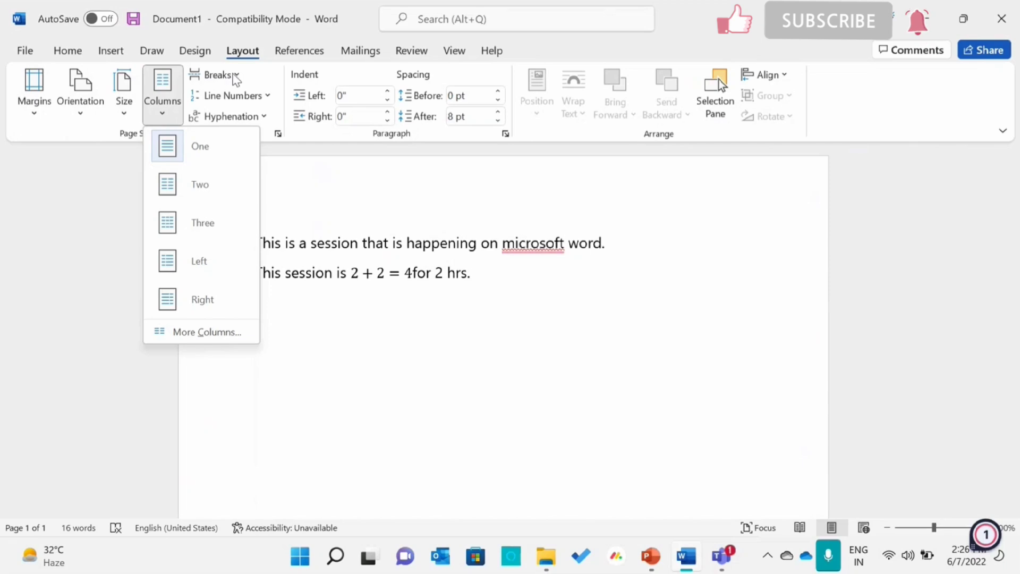
- Check the page and section break types, and look at the line numbering and hyphenation options
click(235, 75)
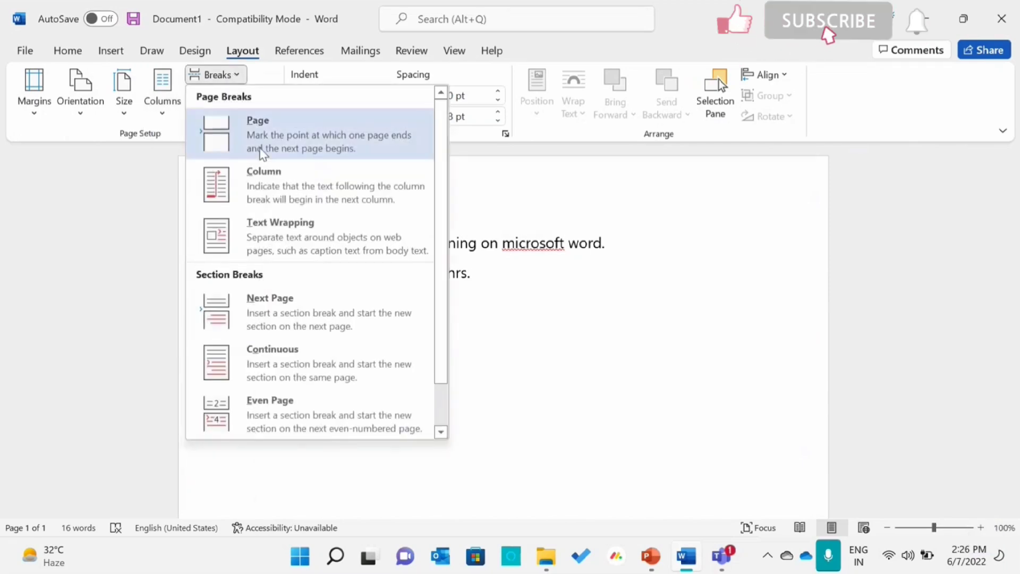
click(119, 218)
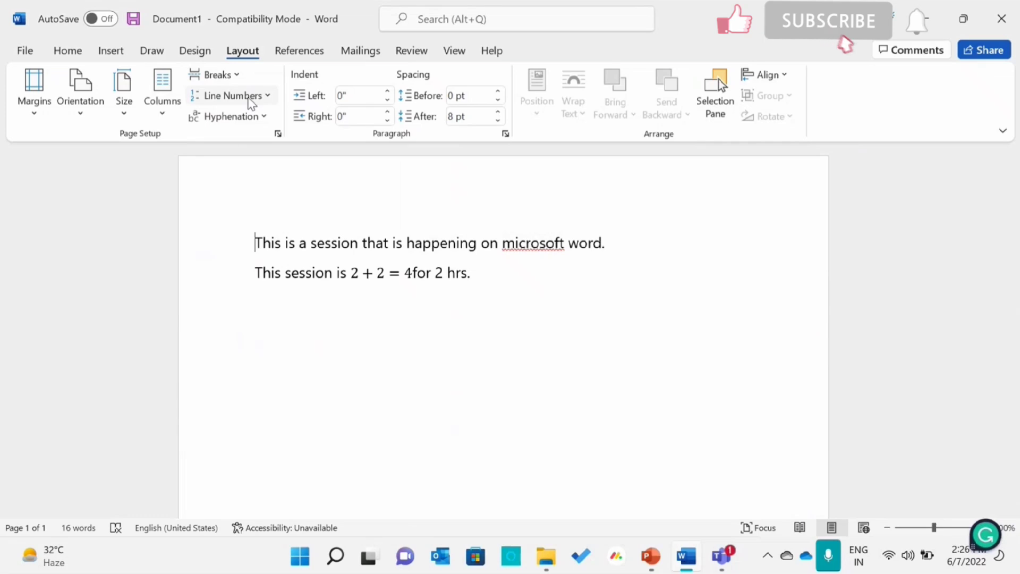
click(251, 101)
click(178, 170)
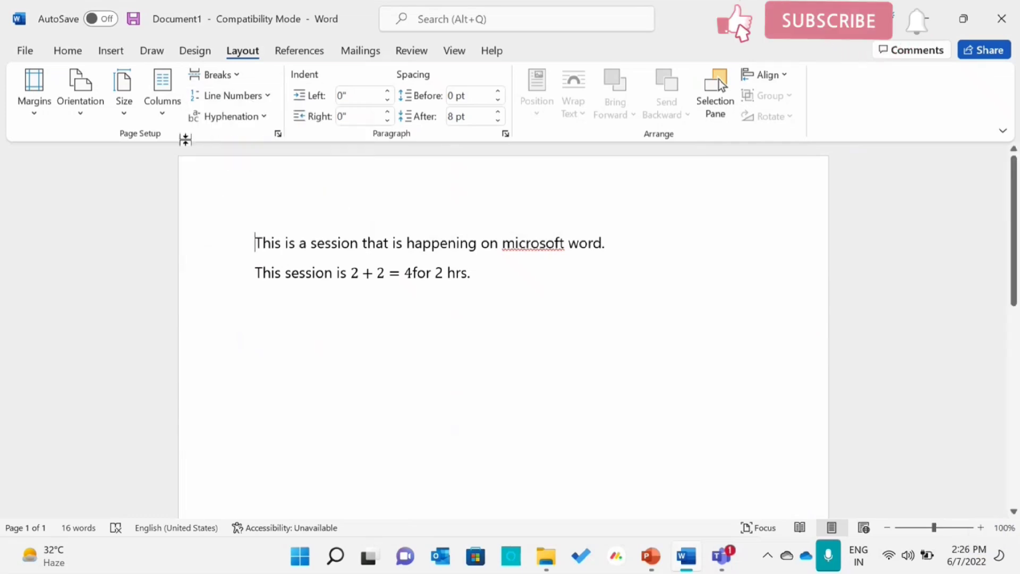
click(247, 117)
click(247, 118)
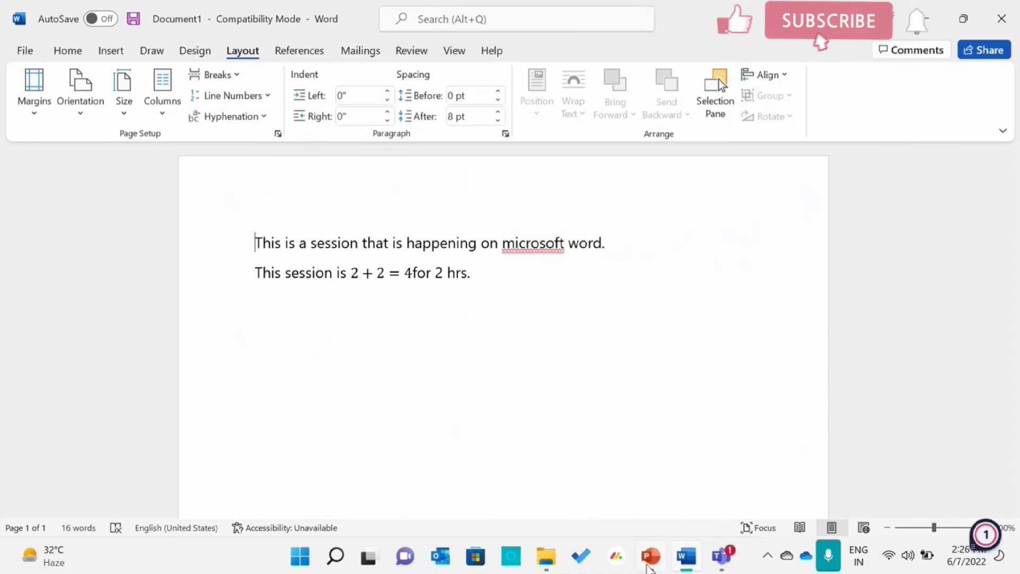
- Switch to the PowerPoint presentation and show the Reference slide, slide 7
click(649, 563)
click(65, 490)
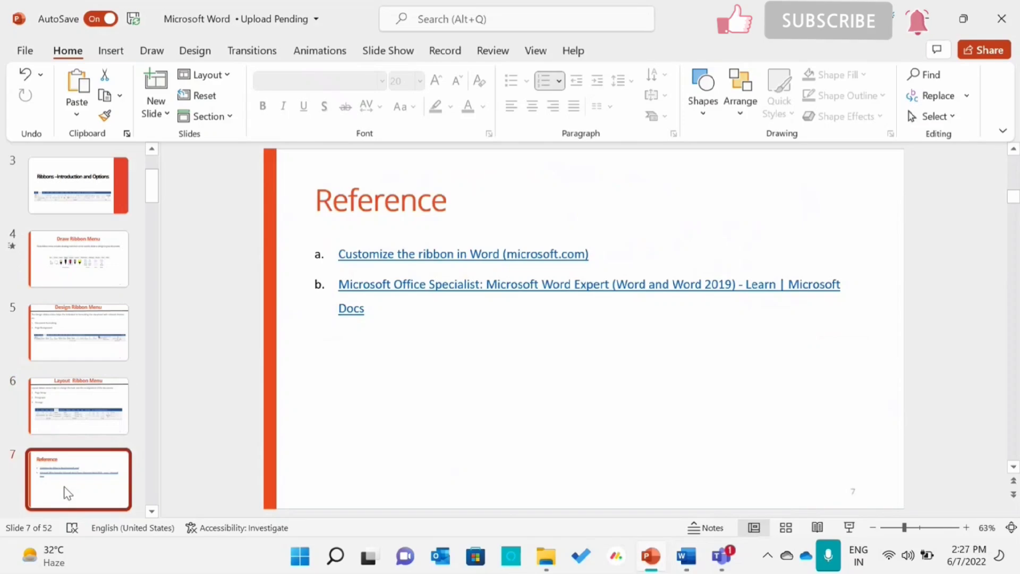